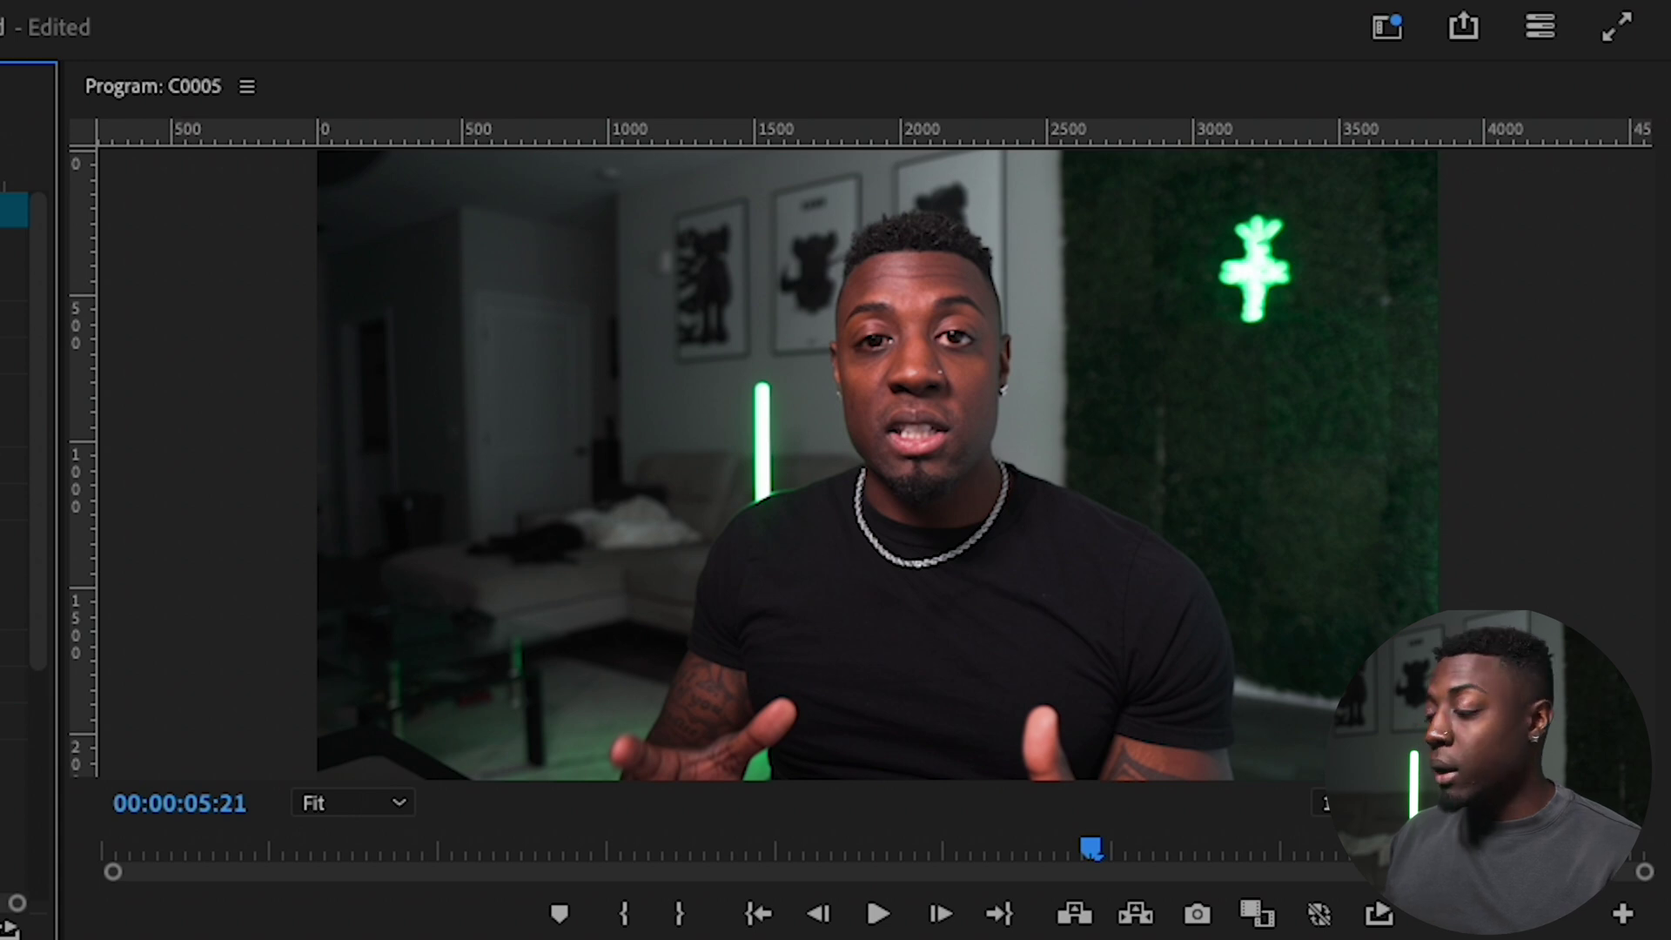
# - Move the playhead back to 00:00:01:11 in the Program monitor's mini timeline
pyautogui.click(347, 848)
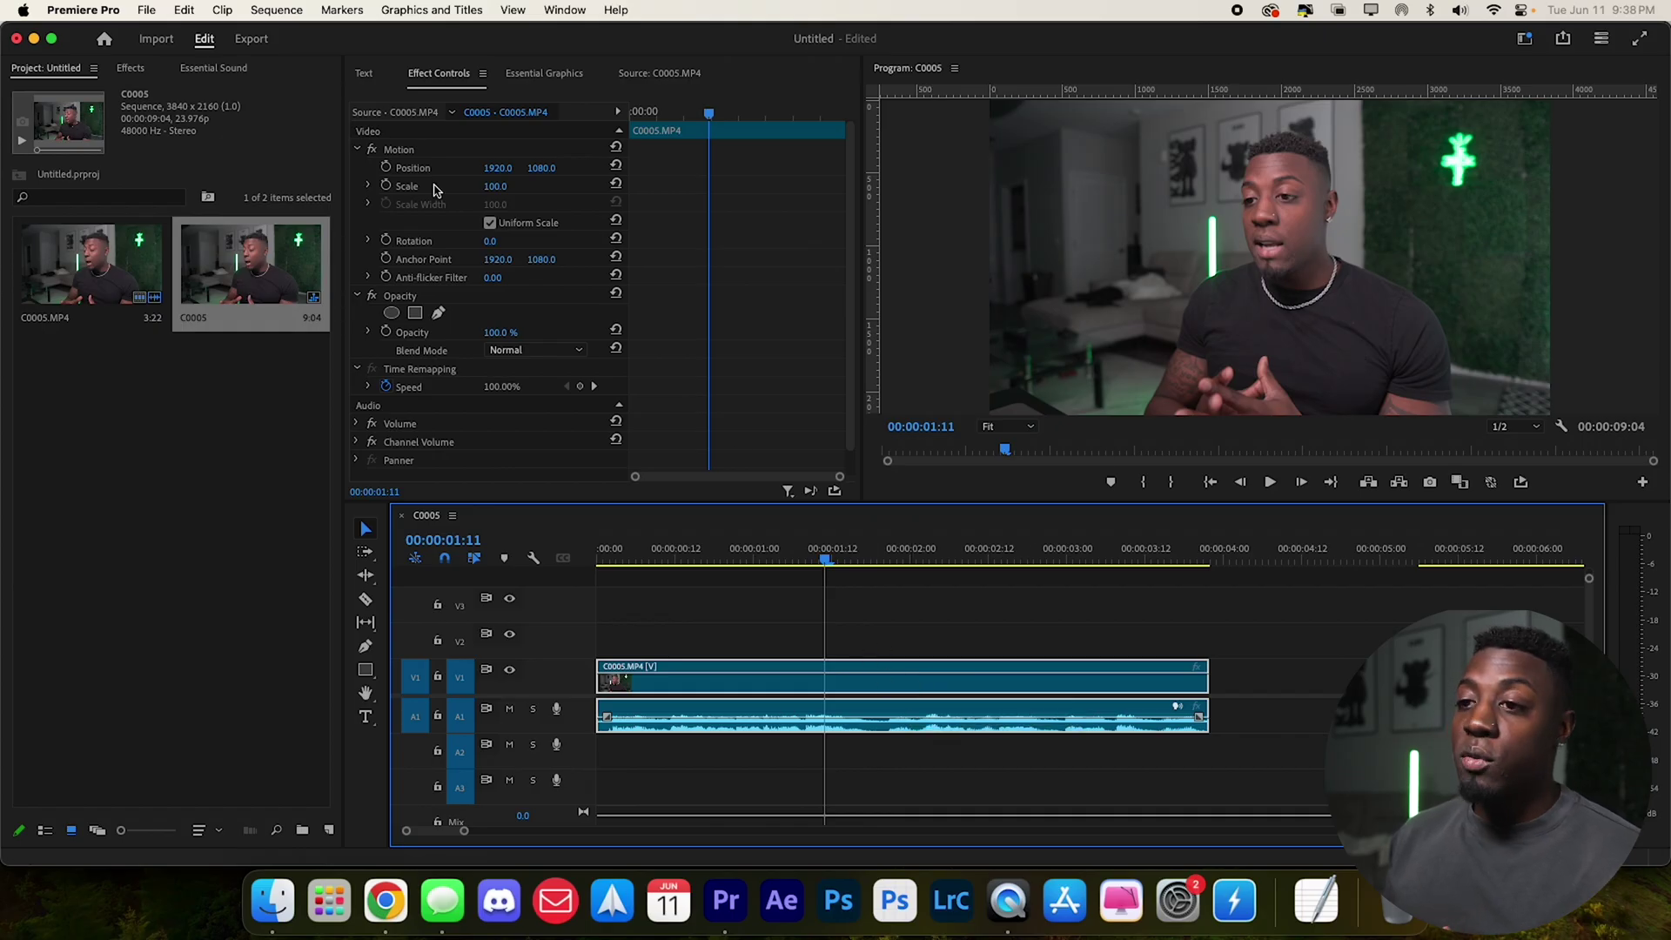
# - Switch to the Editing workspace via Window > Workspaces
pyautogui.click(564, 10)
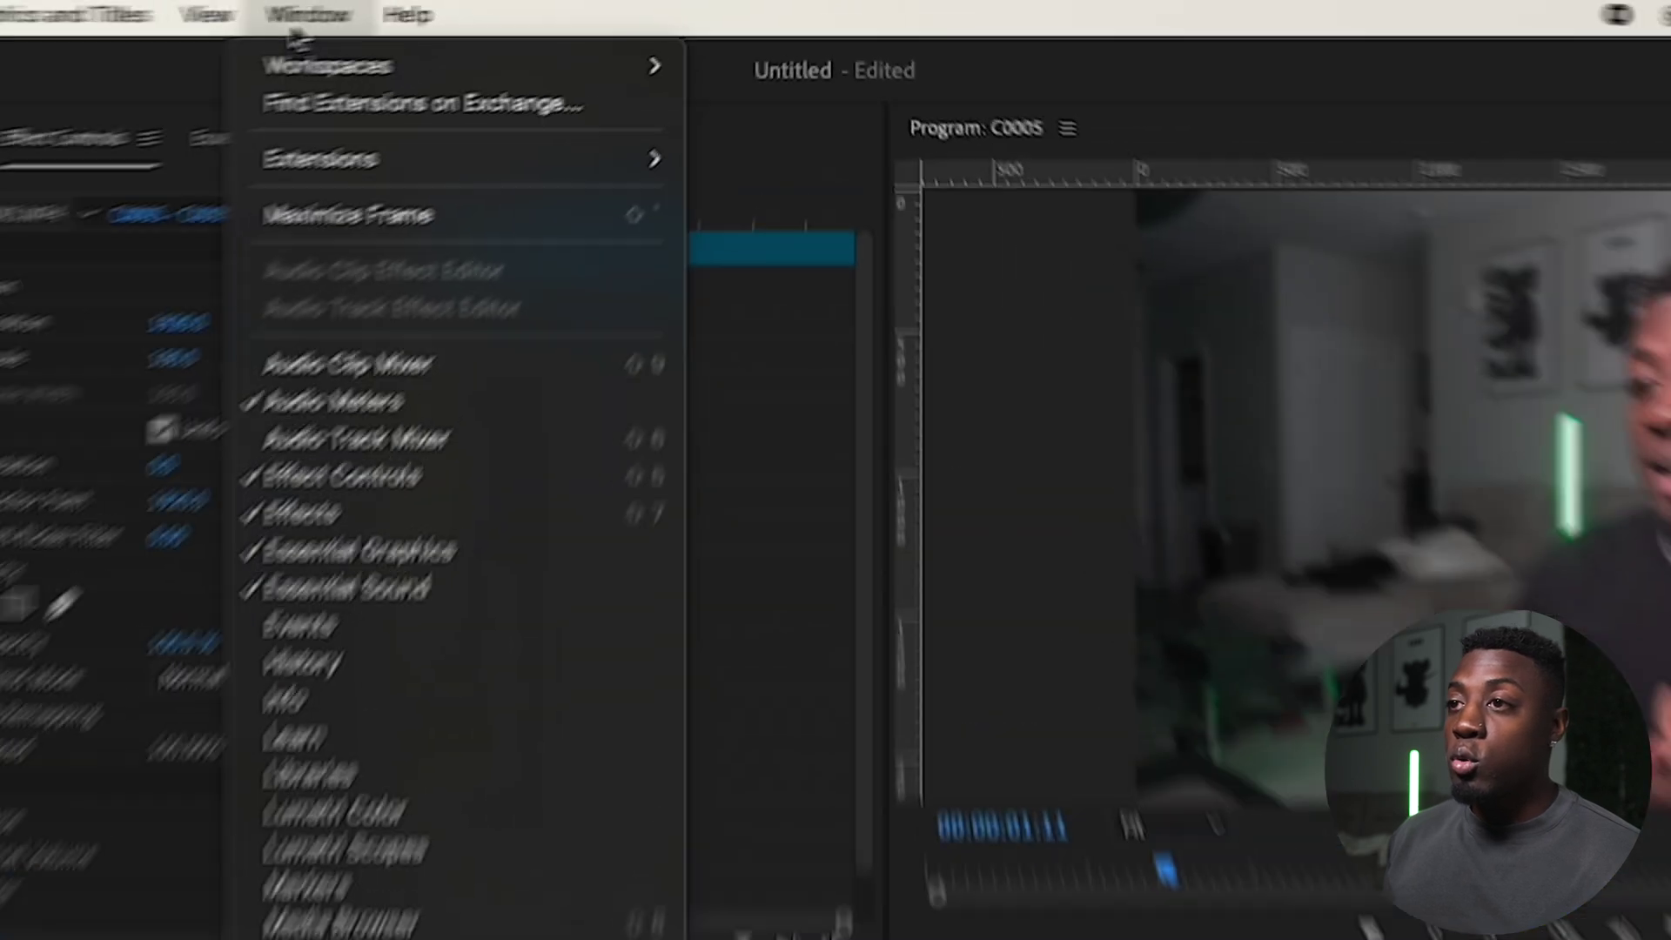
pyautogui.moveTo(622, 35)
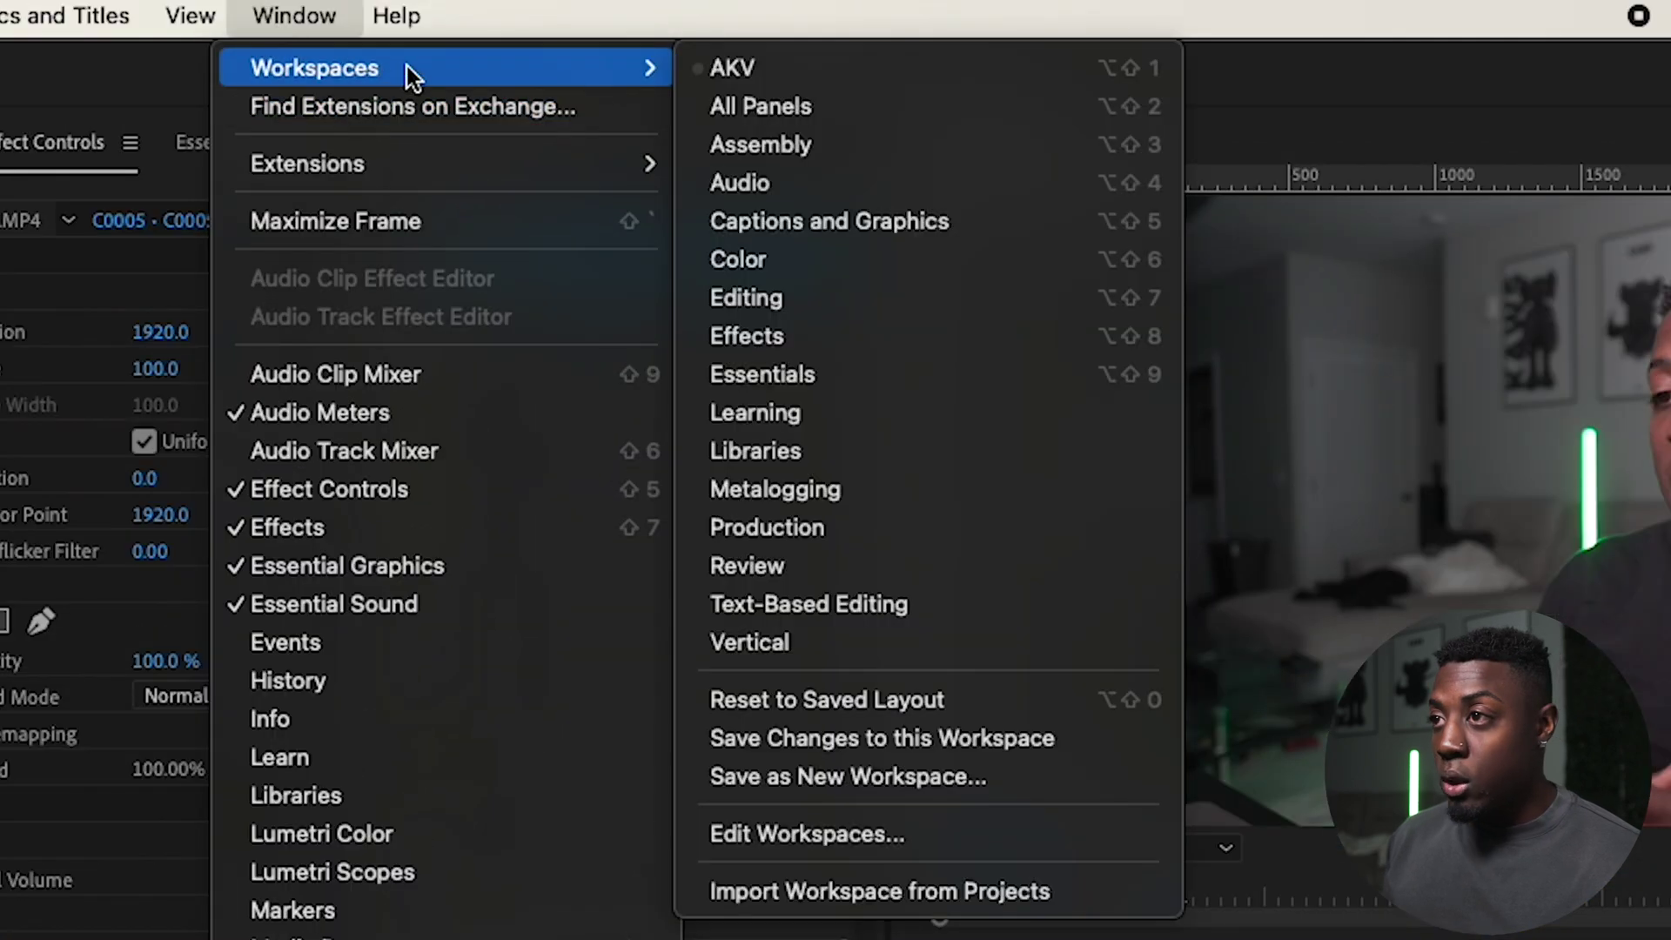
pyautogui.click(864, 289)
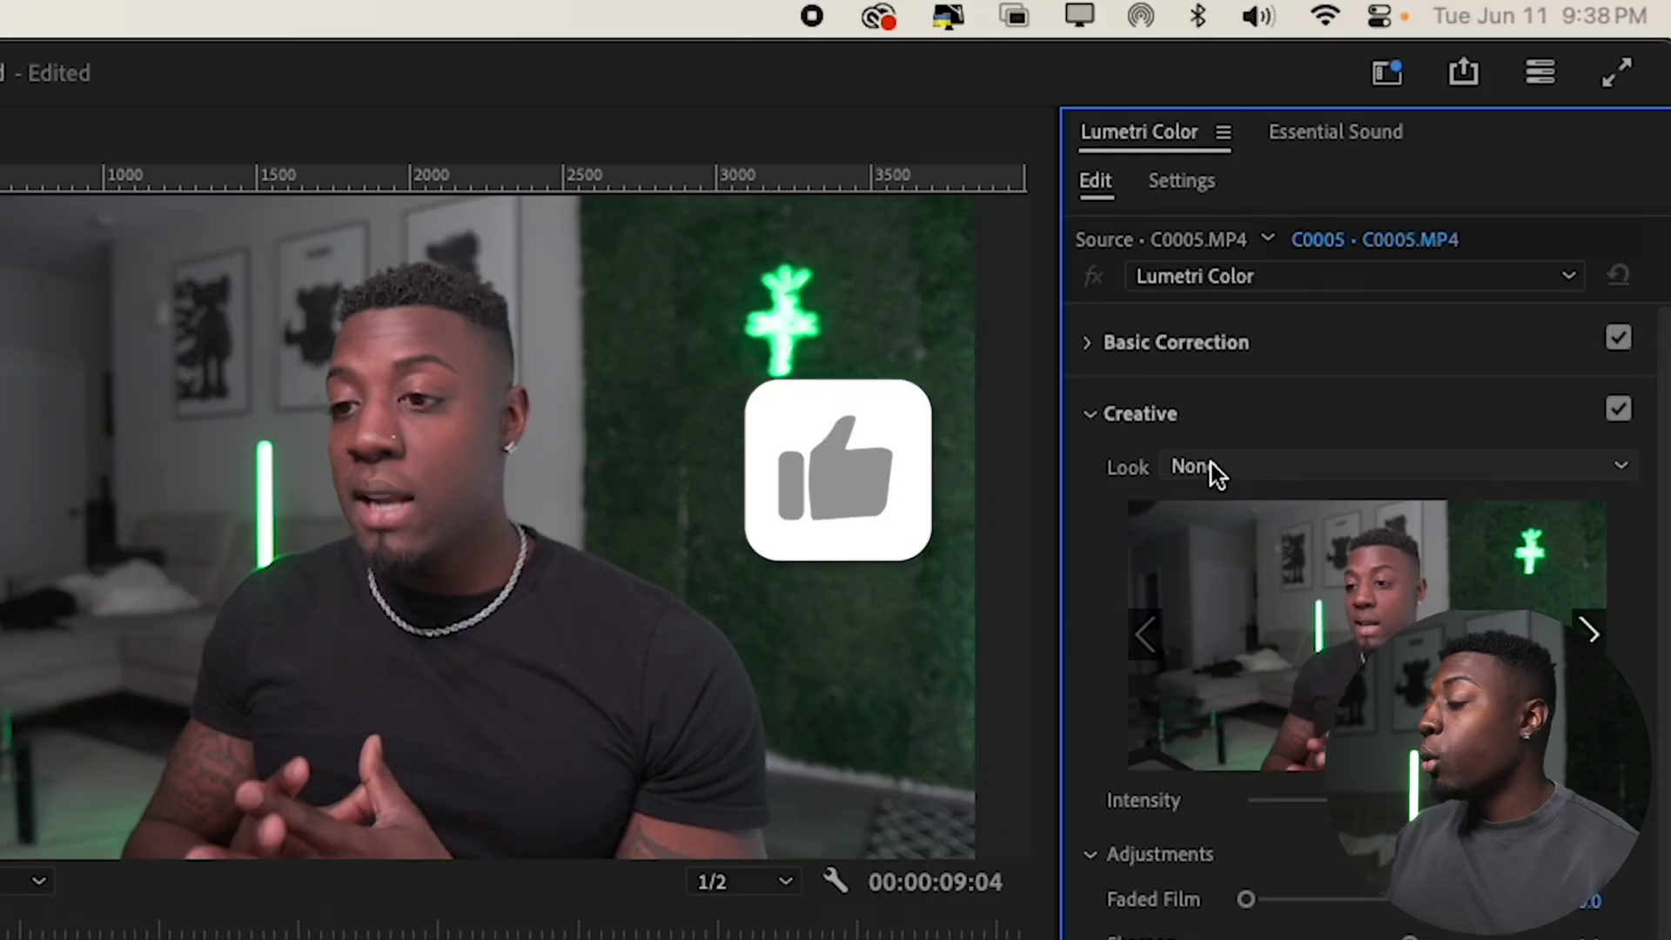
# - Load the custom AKV LUT.cube file as the Lumetri Creative look
pyautogui.click(1211, 465)
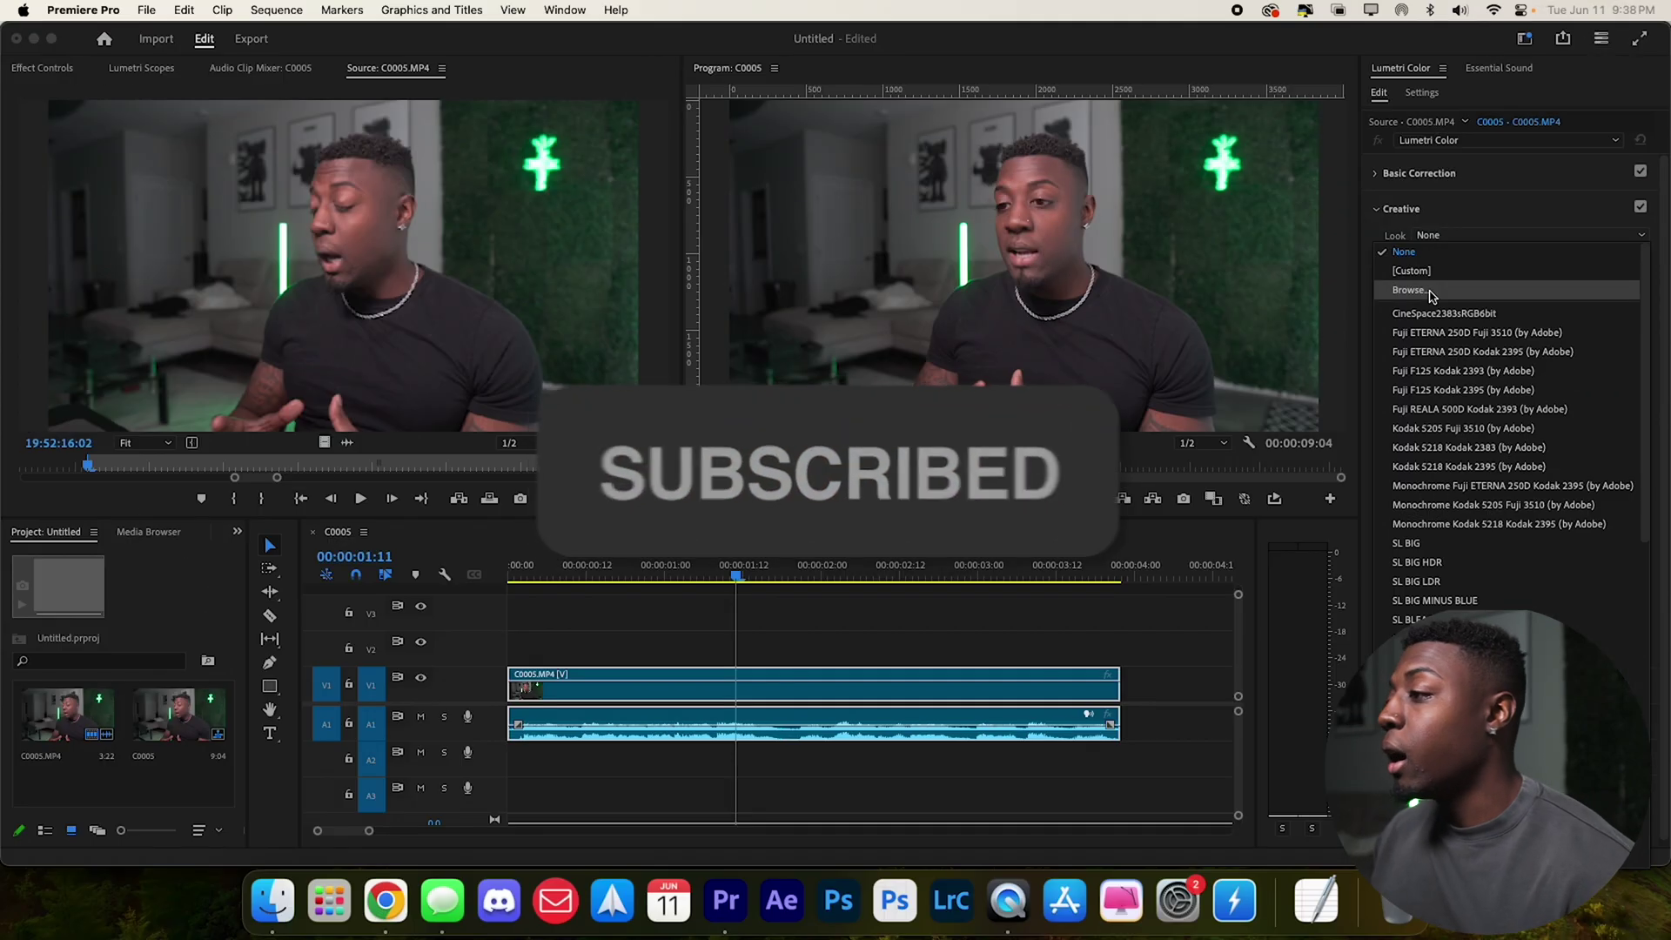
pyautogui.click(1430, 293)
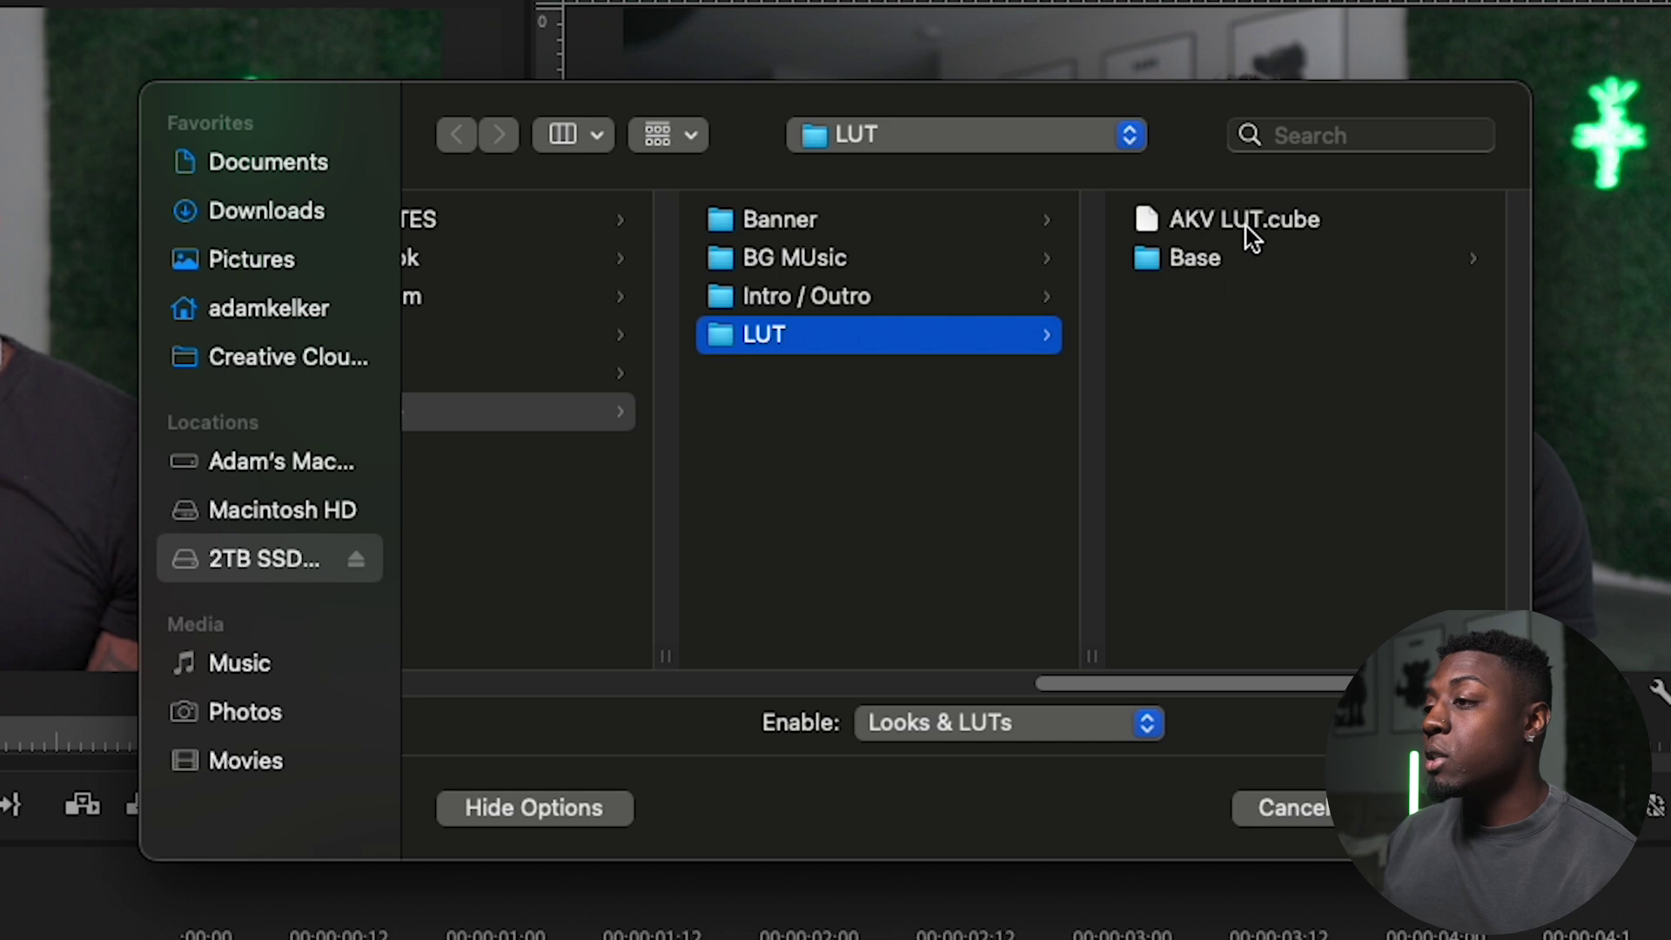
pyautogui.click(1245, 225)
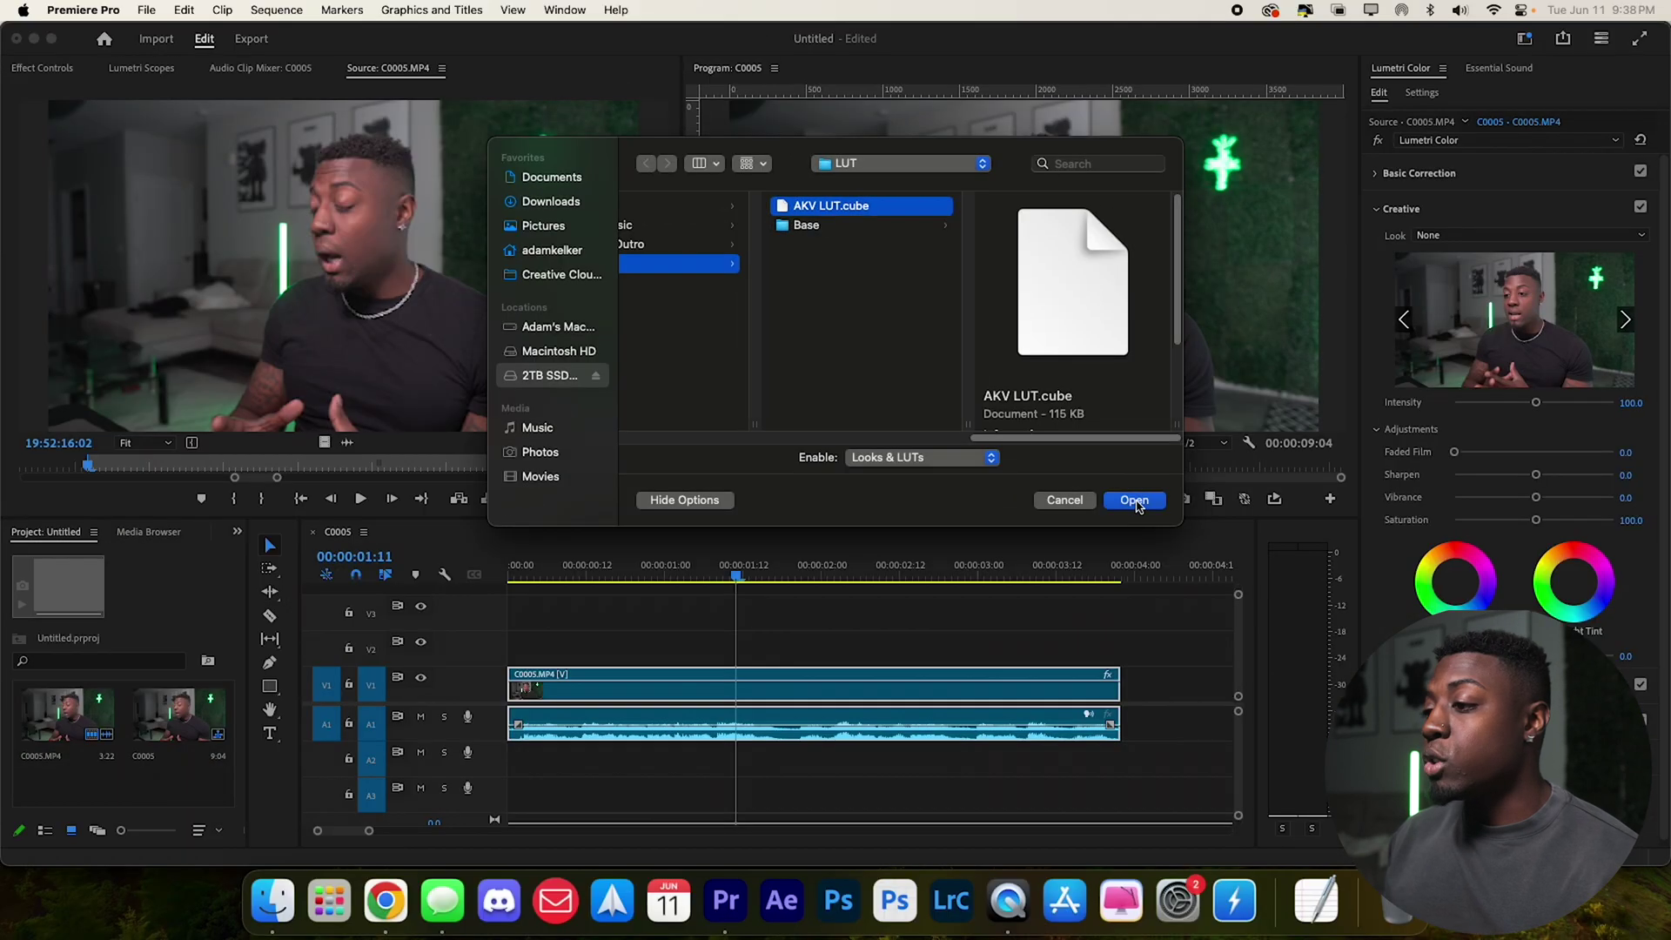
pyautogui.click(1135, 502)
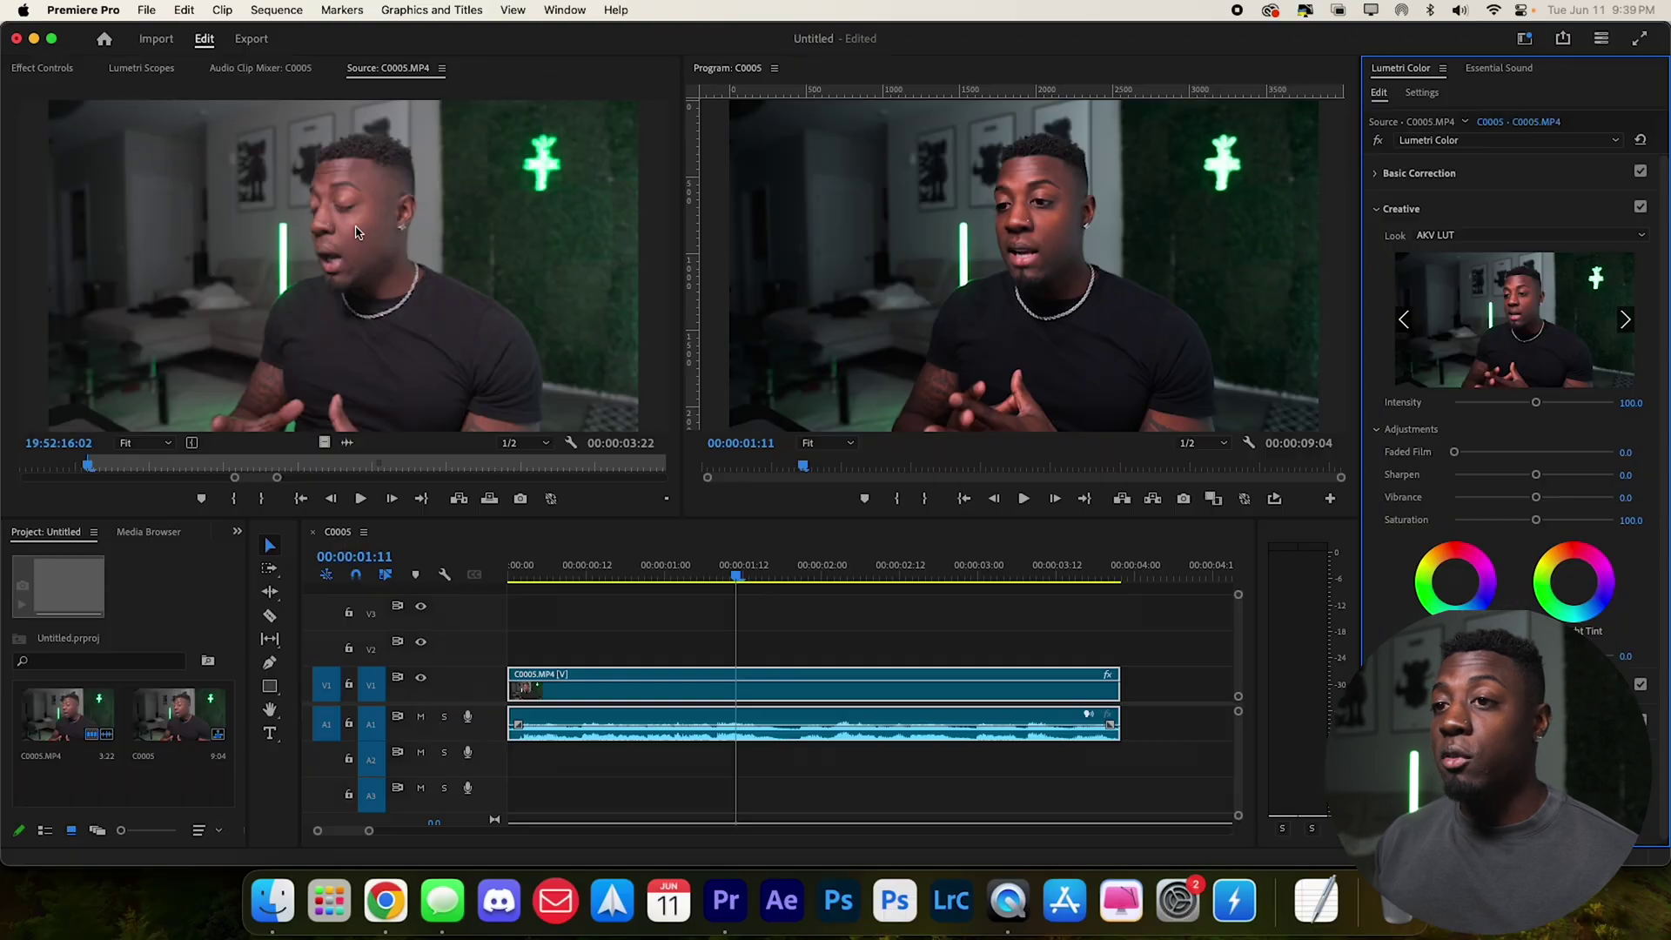
# - Lower the Creative look's Intensity to 50
pyautogui.click(218, 473)
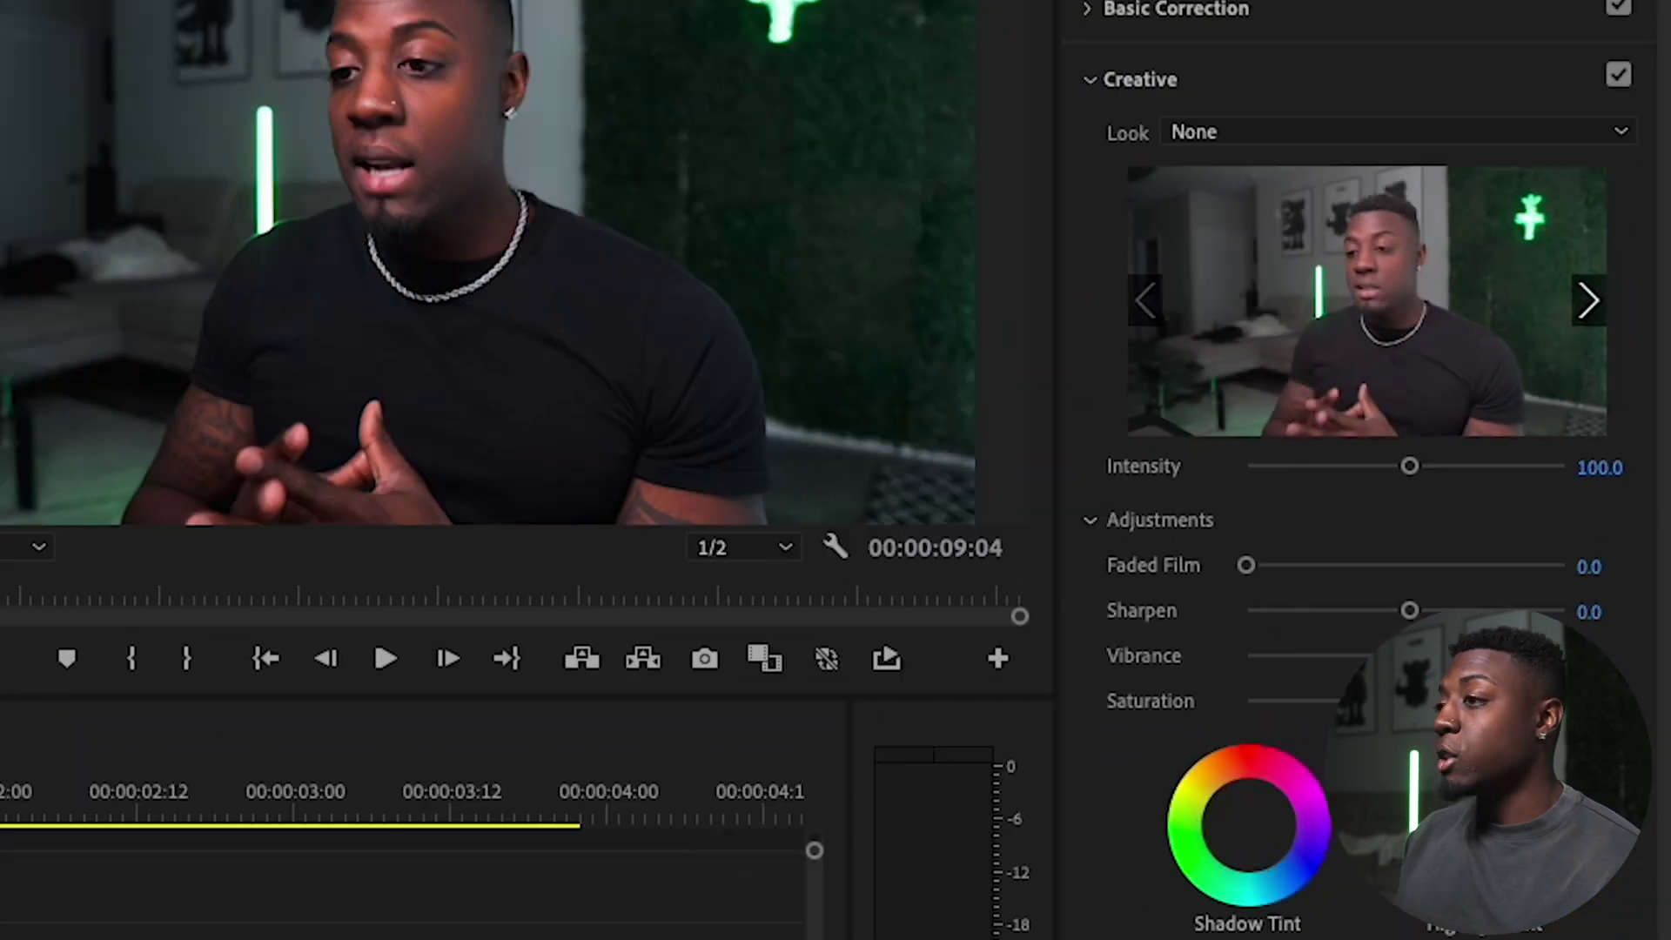
pyautogui.click(1632, 402)
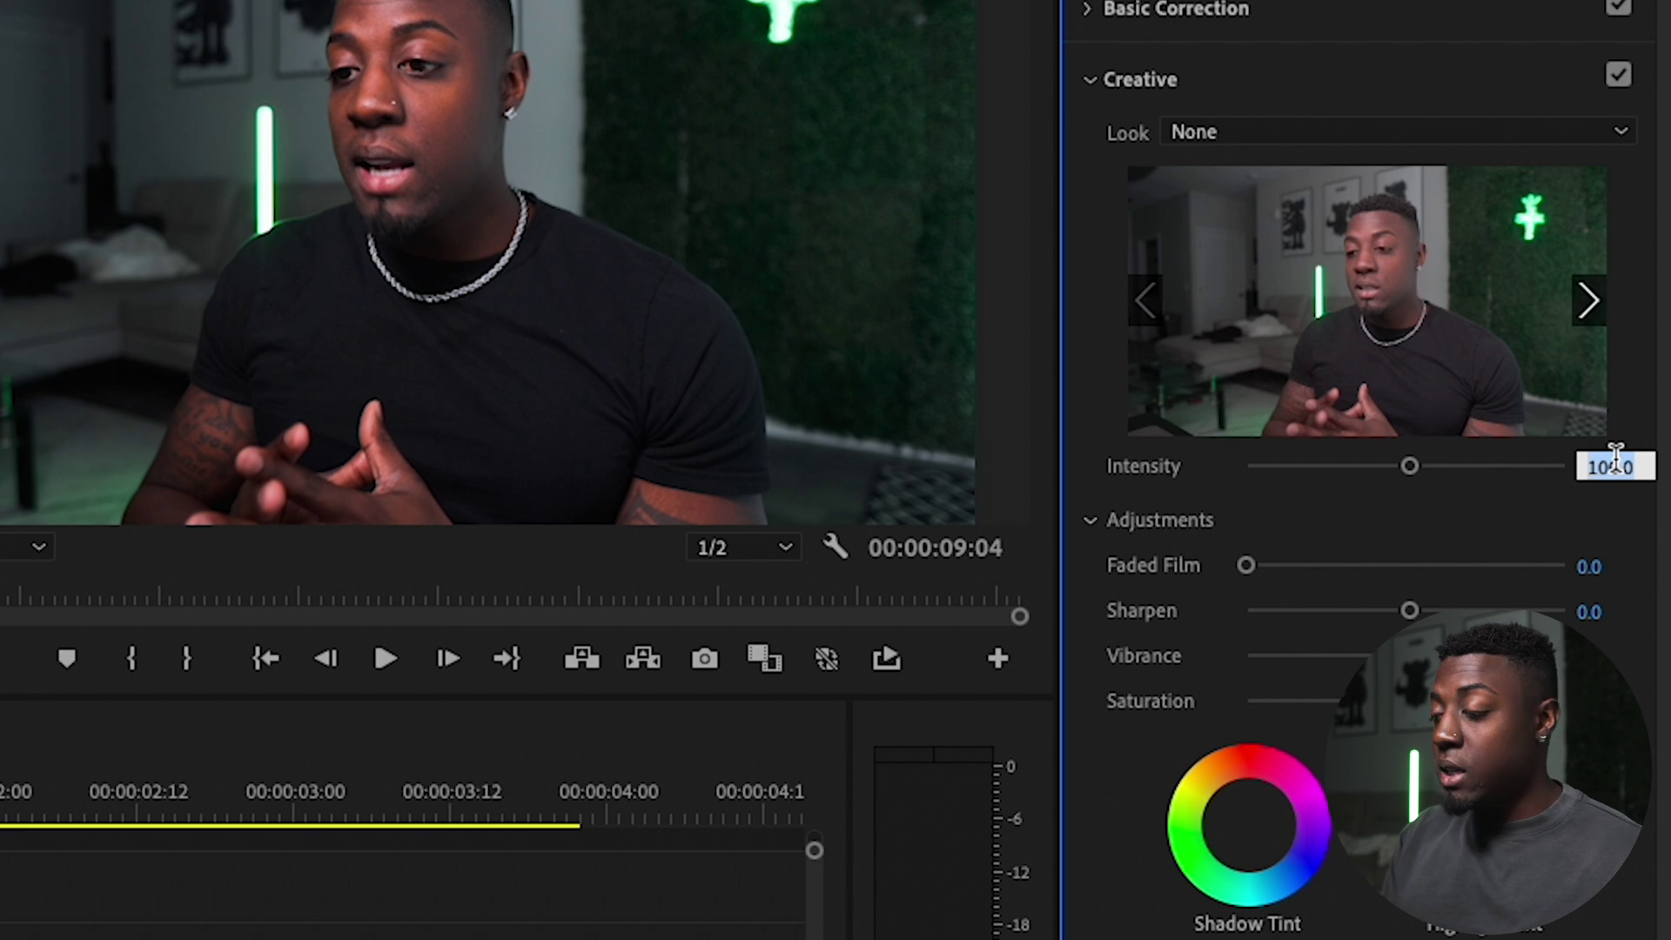
pyautogui.write('50')
pyautogui.press('Return')
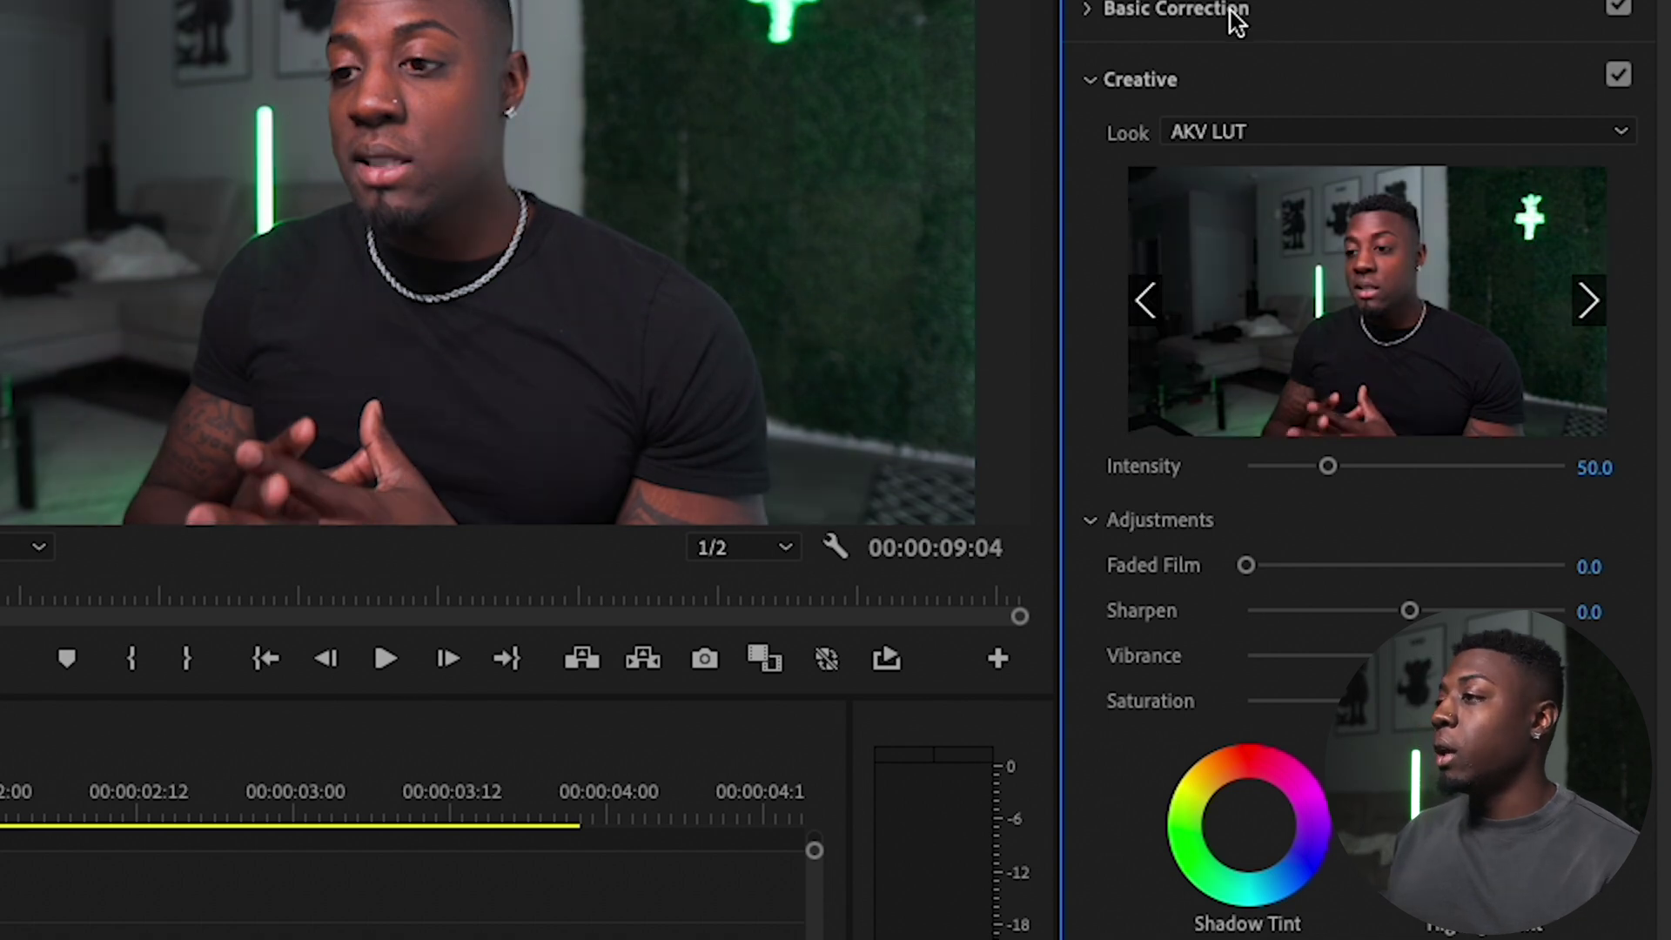
# - Set Basic Correction Exposure to 0.1, Contrast to 15 and Shadows to -20
pyautogui.click(1236, 18)
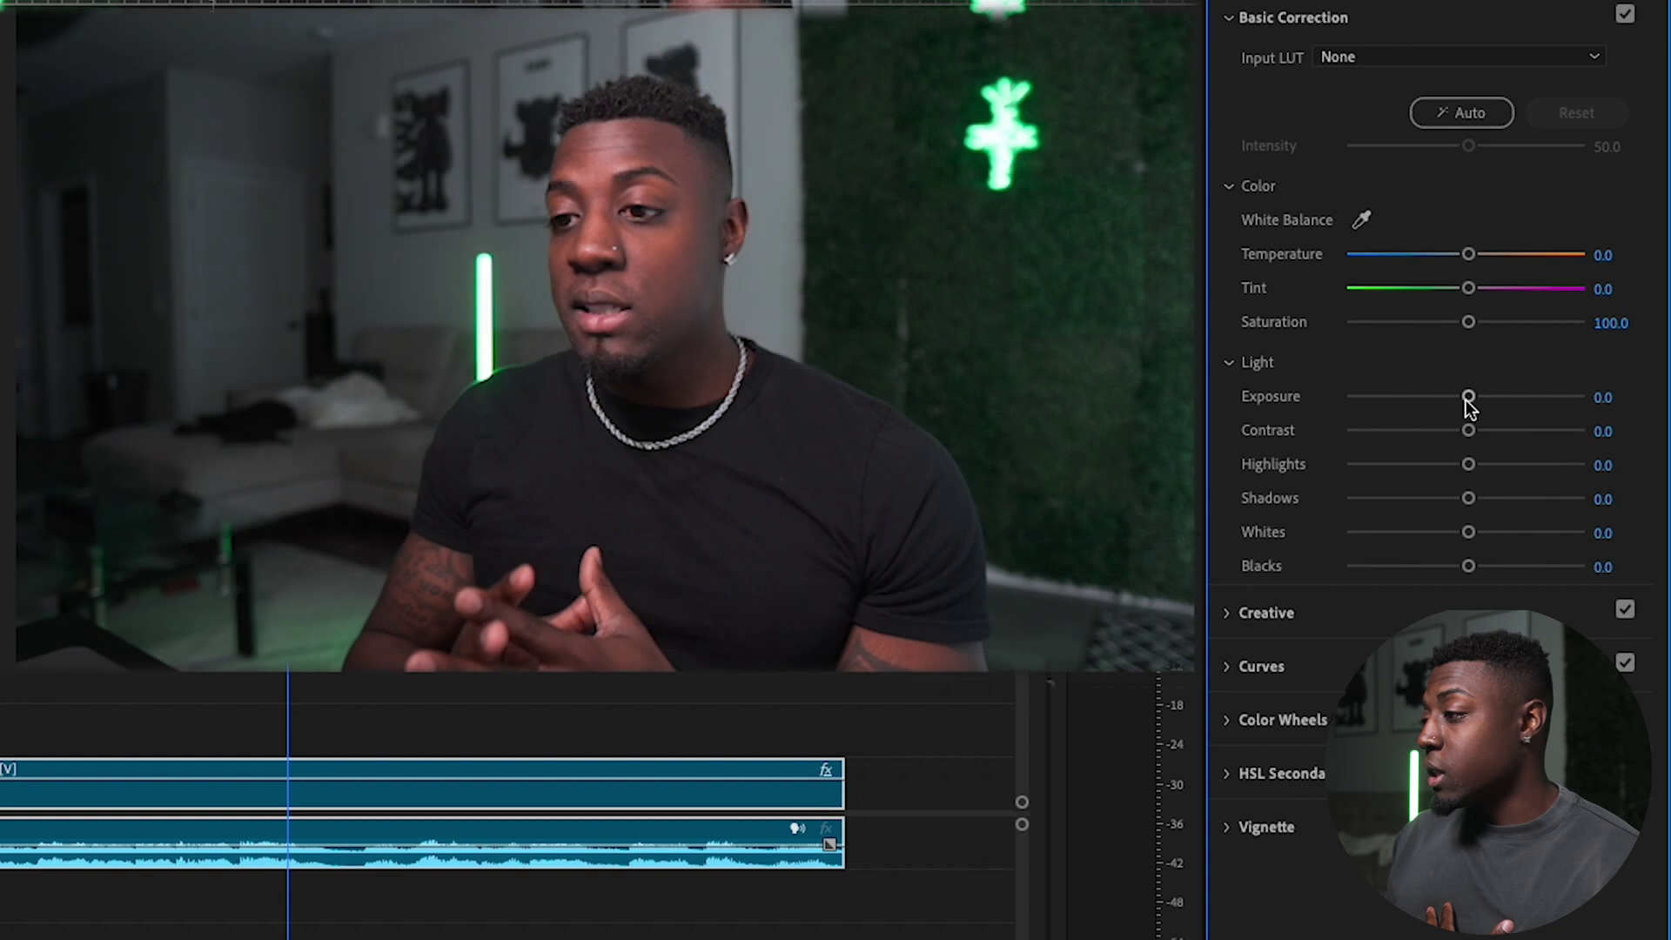
pyautogui.moveTo(1465, 400); pyautogui.dragTo(1459, 410)
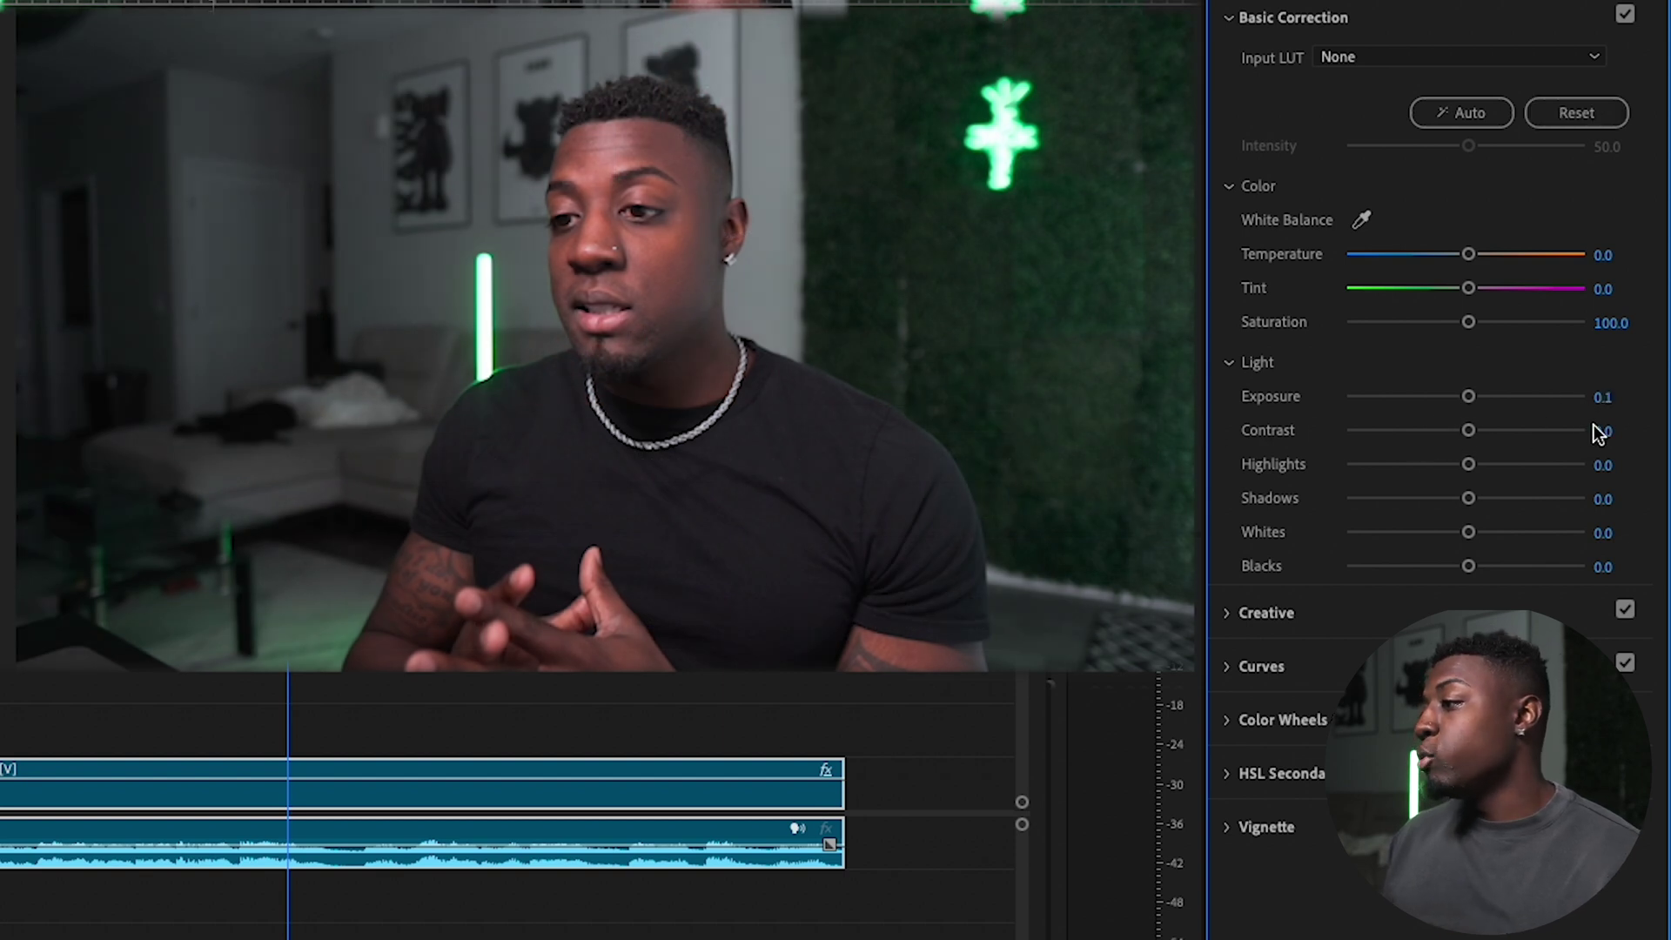
pyautogui.click(1620, 428)
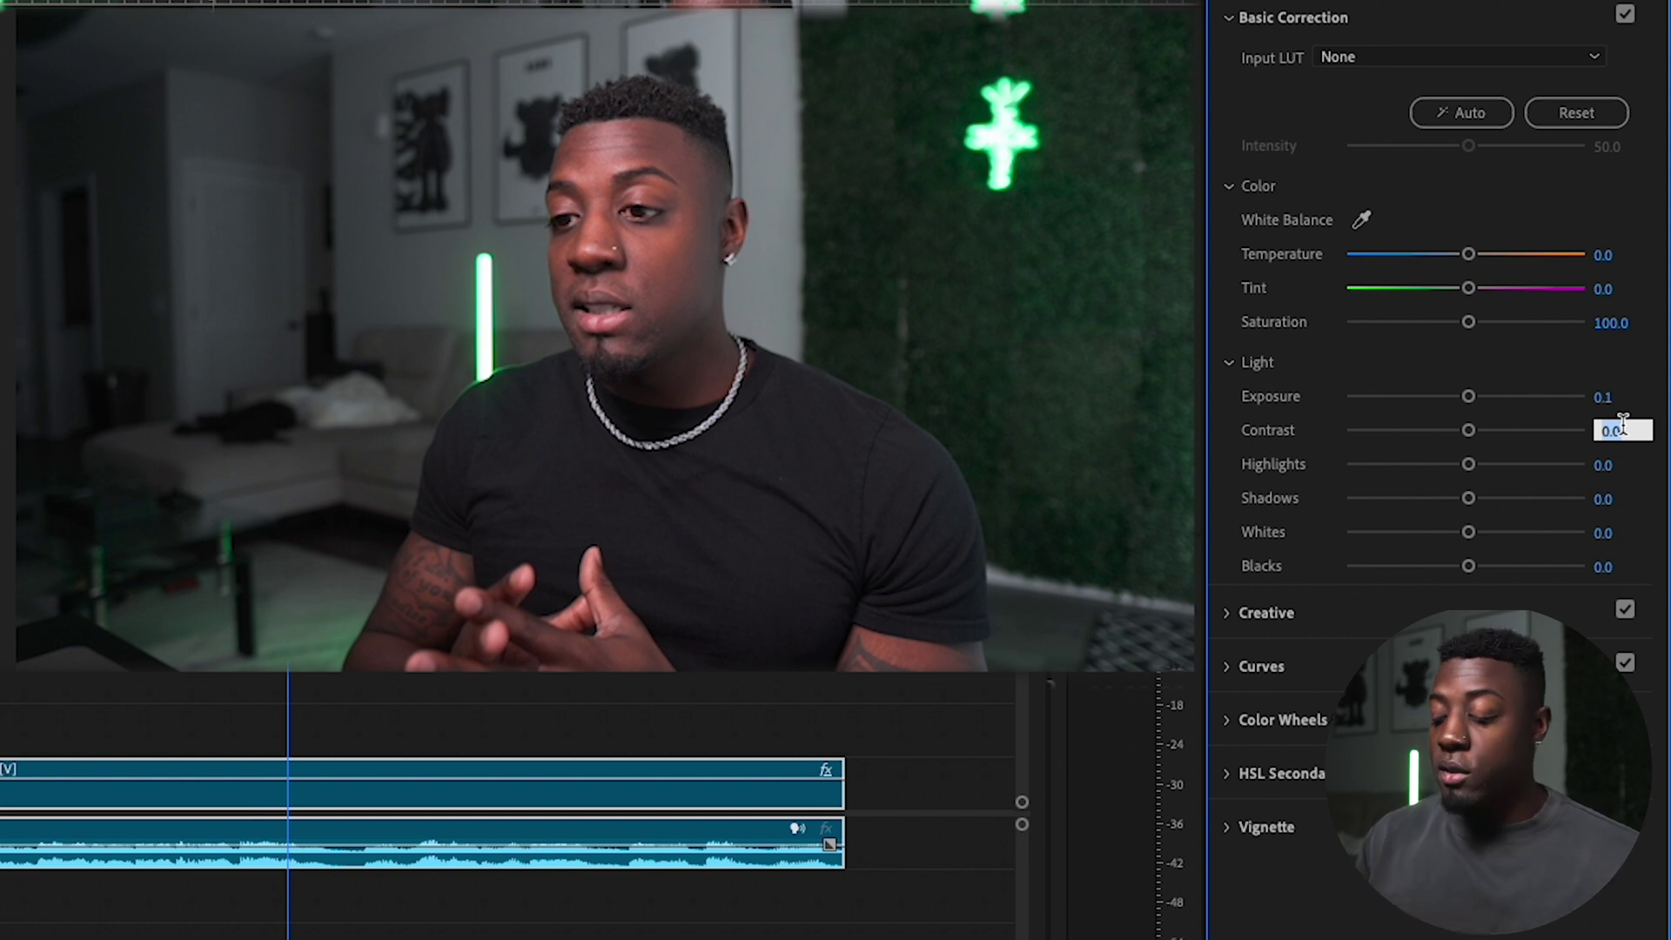
pyautogui.write('10')
pyautogui.press('Return')
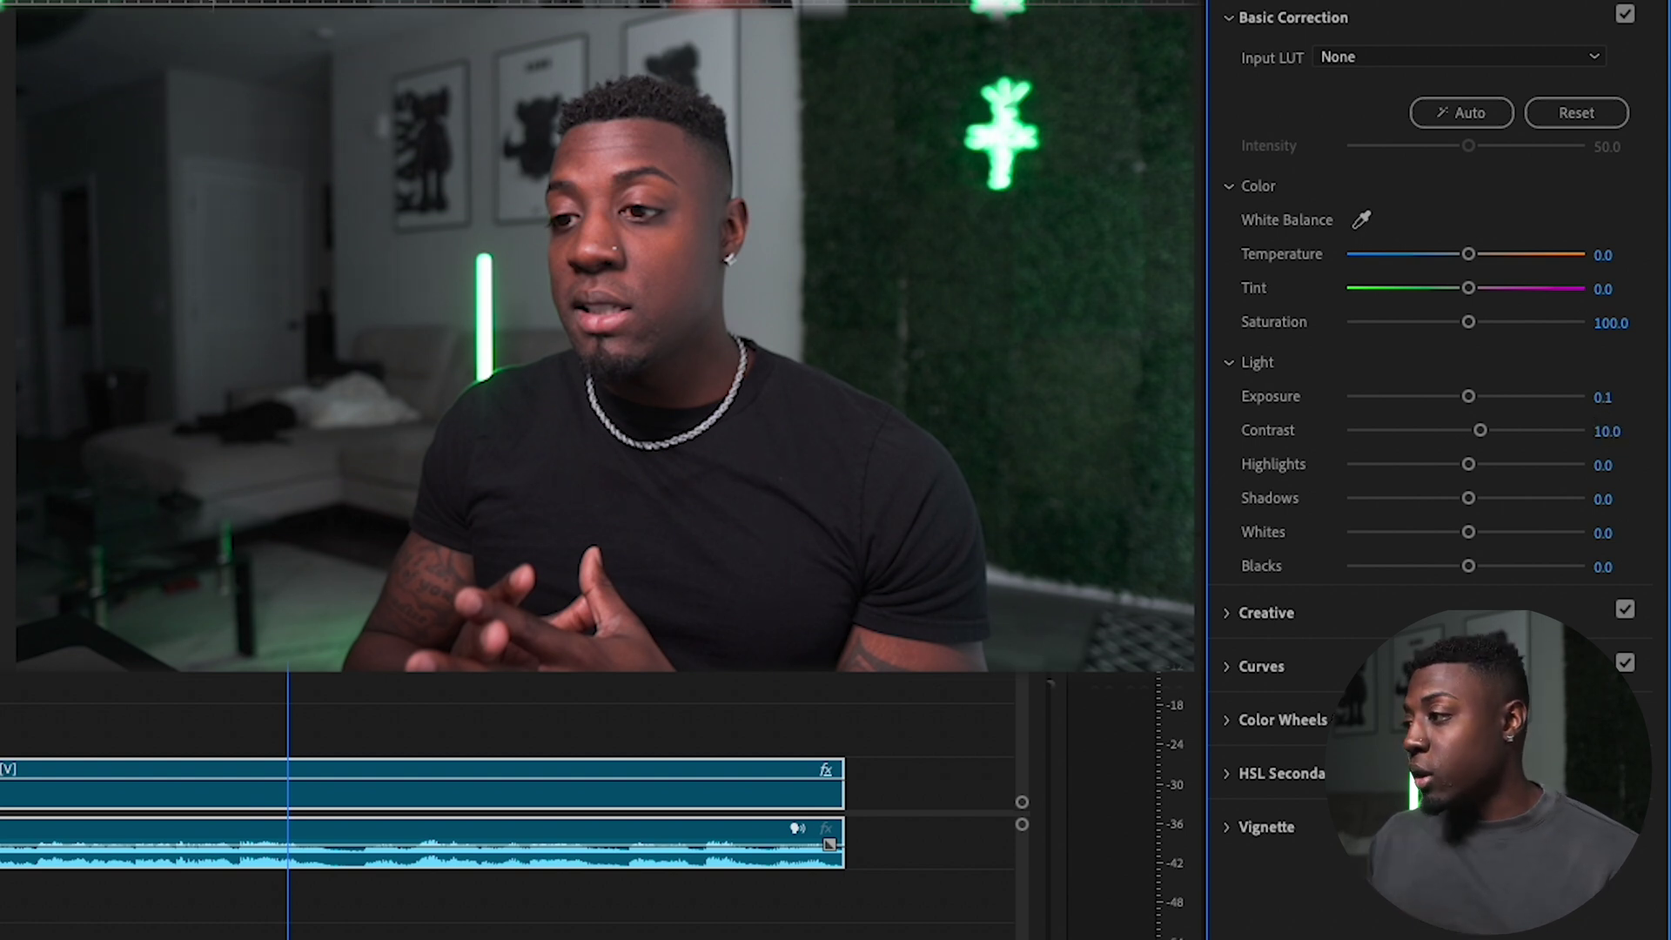
pyautogui.click(1606, 430)
pyautogui.write('15')
pyautogui.press('Return')
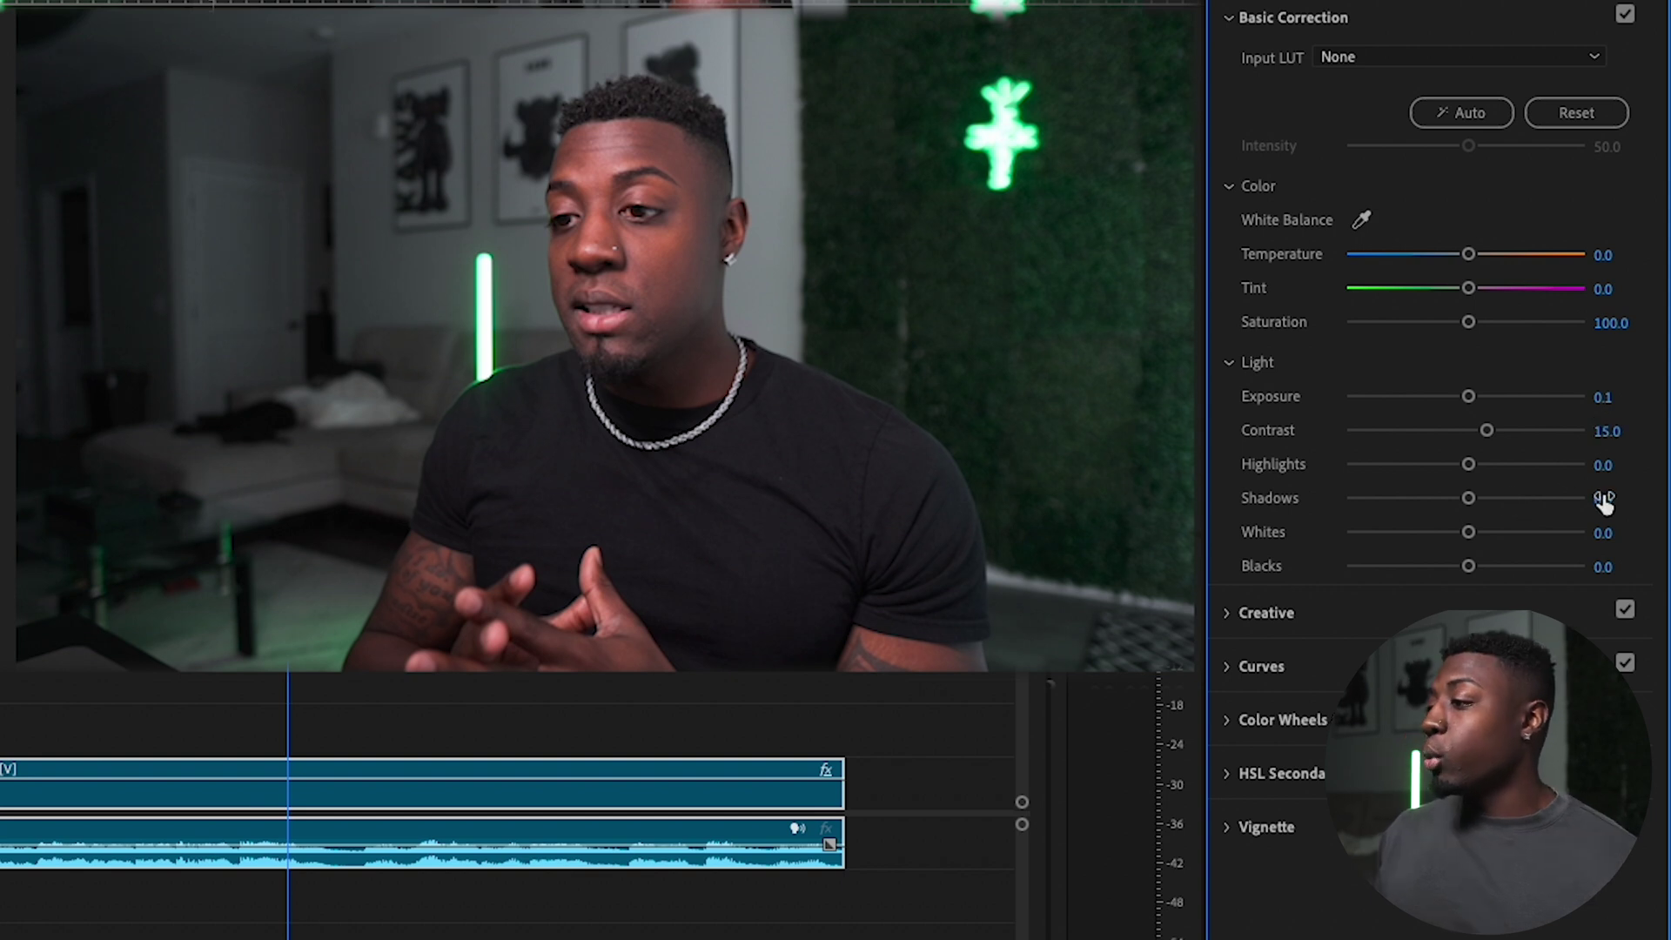
pyautogui.click(1602, 500)
pyautogui.write('-20')
pyautogui.press('Return')
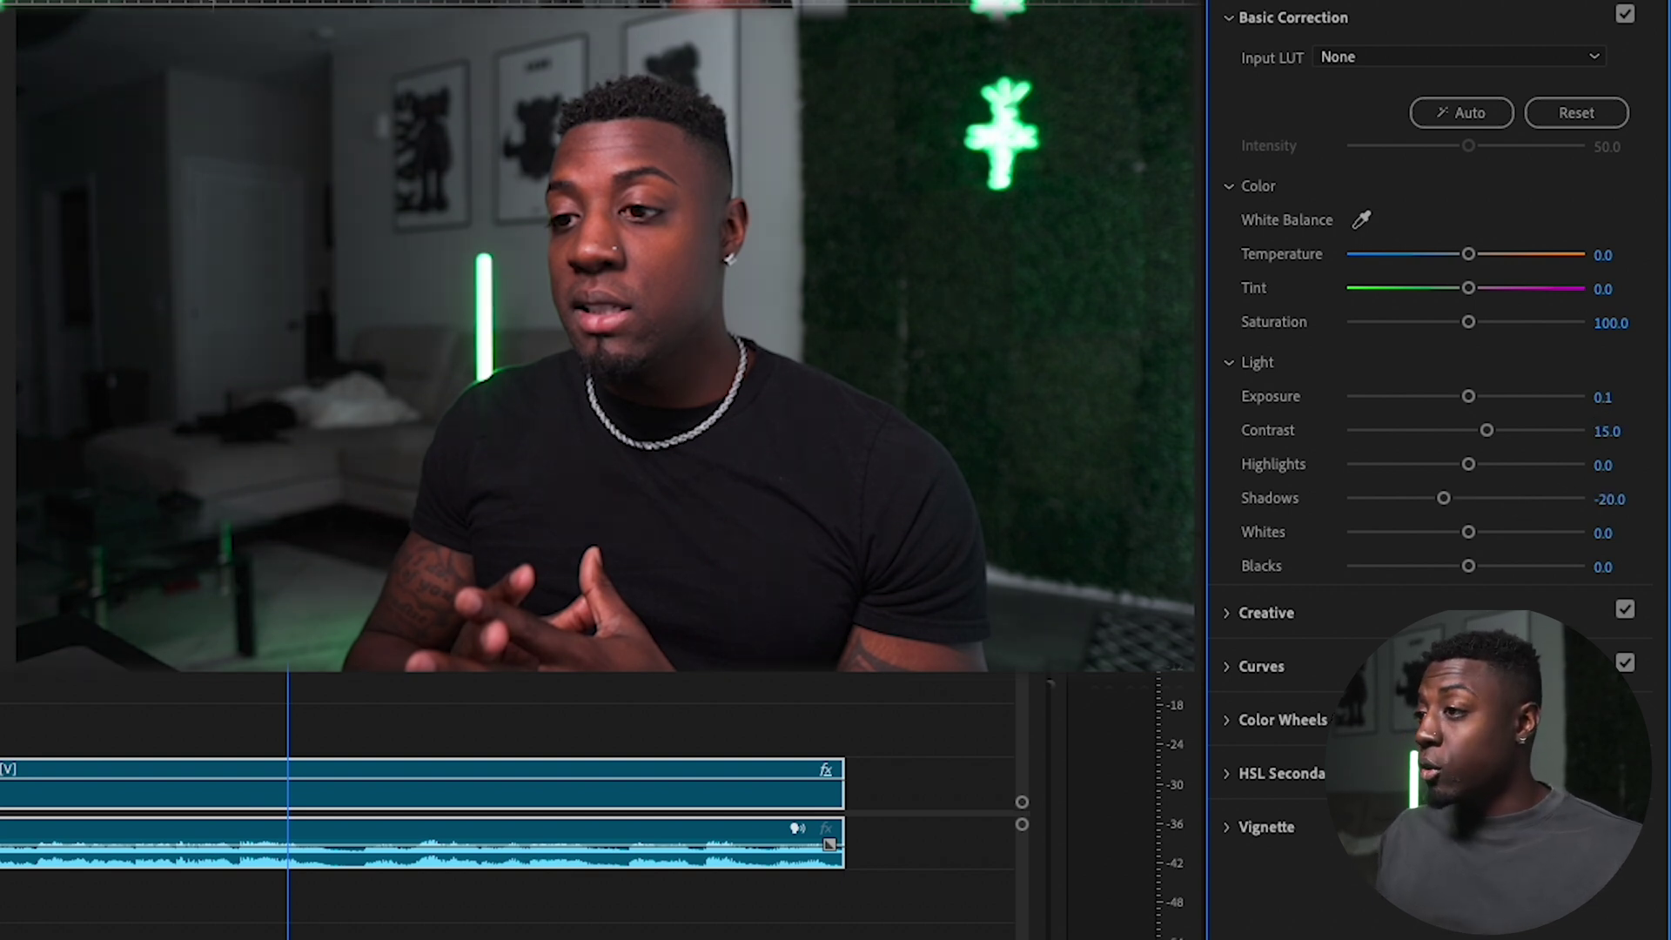
# - Set Highlights to 10 and Blacks to -10
pyautogui.moveTo(1467, 465); pyautogui.dragTo(1470, 465)
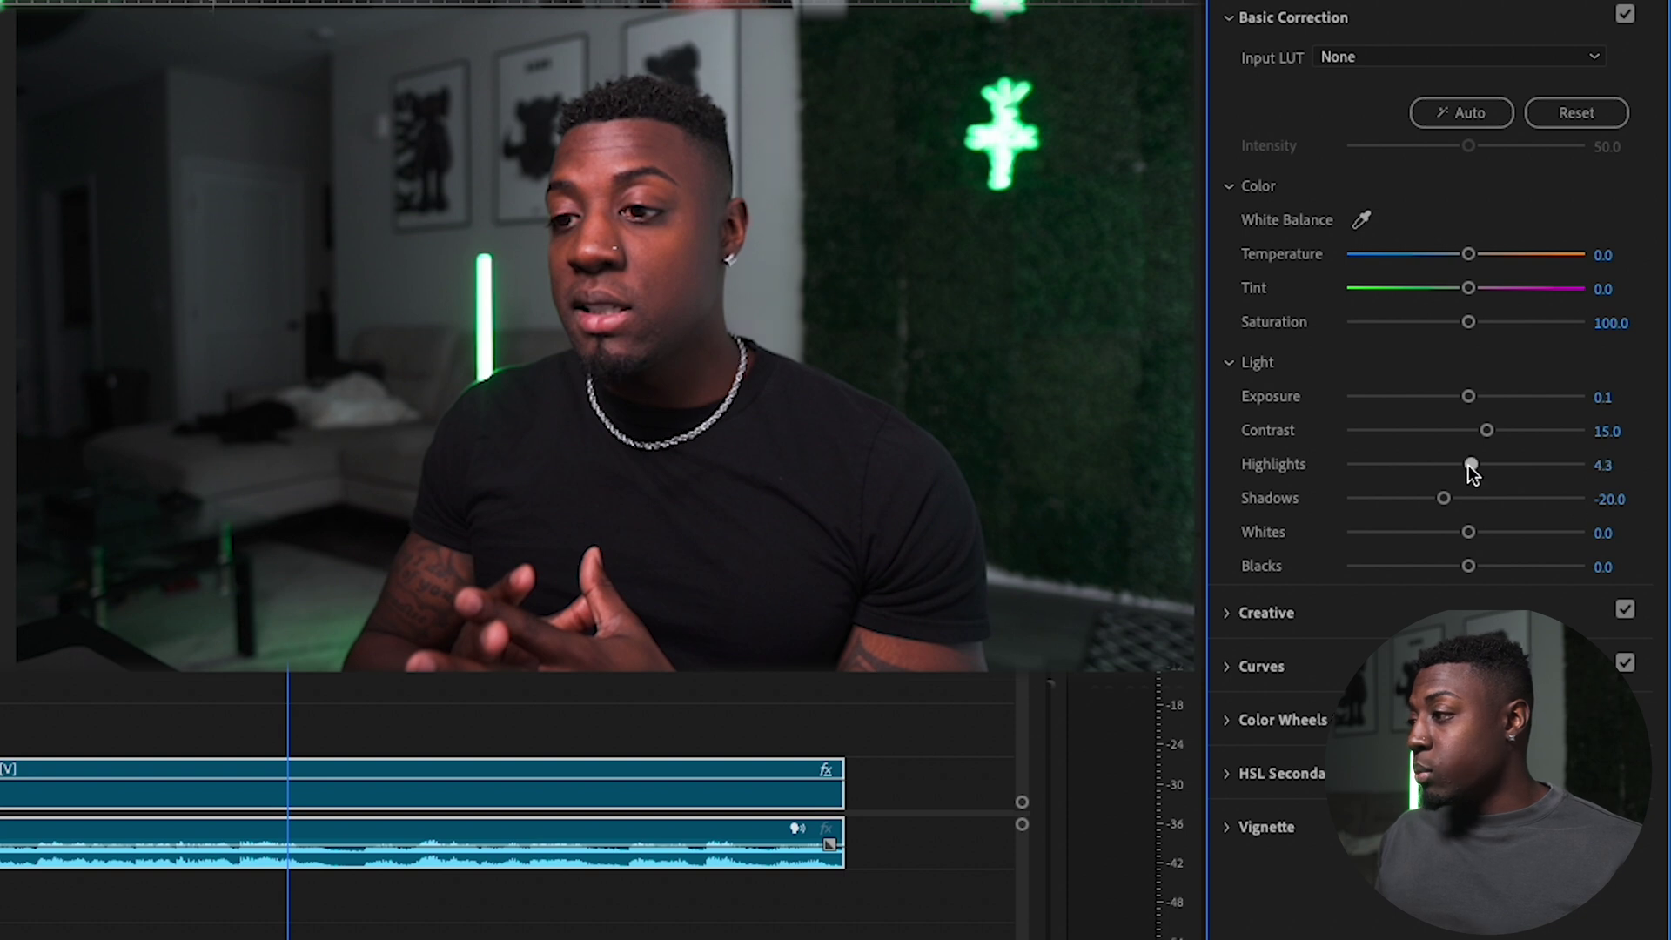
pyautogui.click(1620, 463)
pyautogui.write('10')
pyautogui.press('Return')
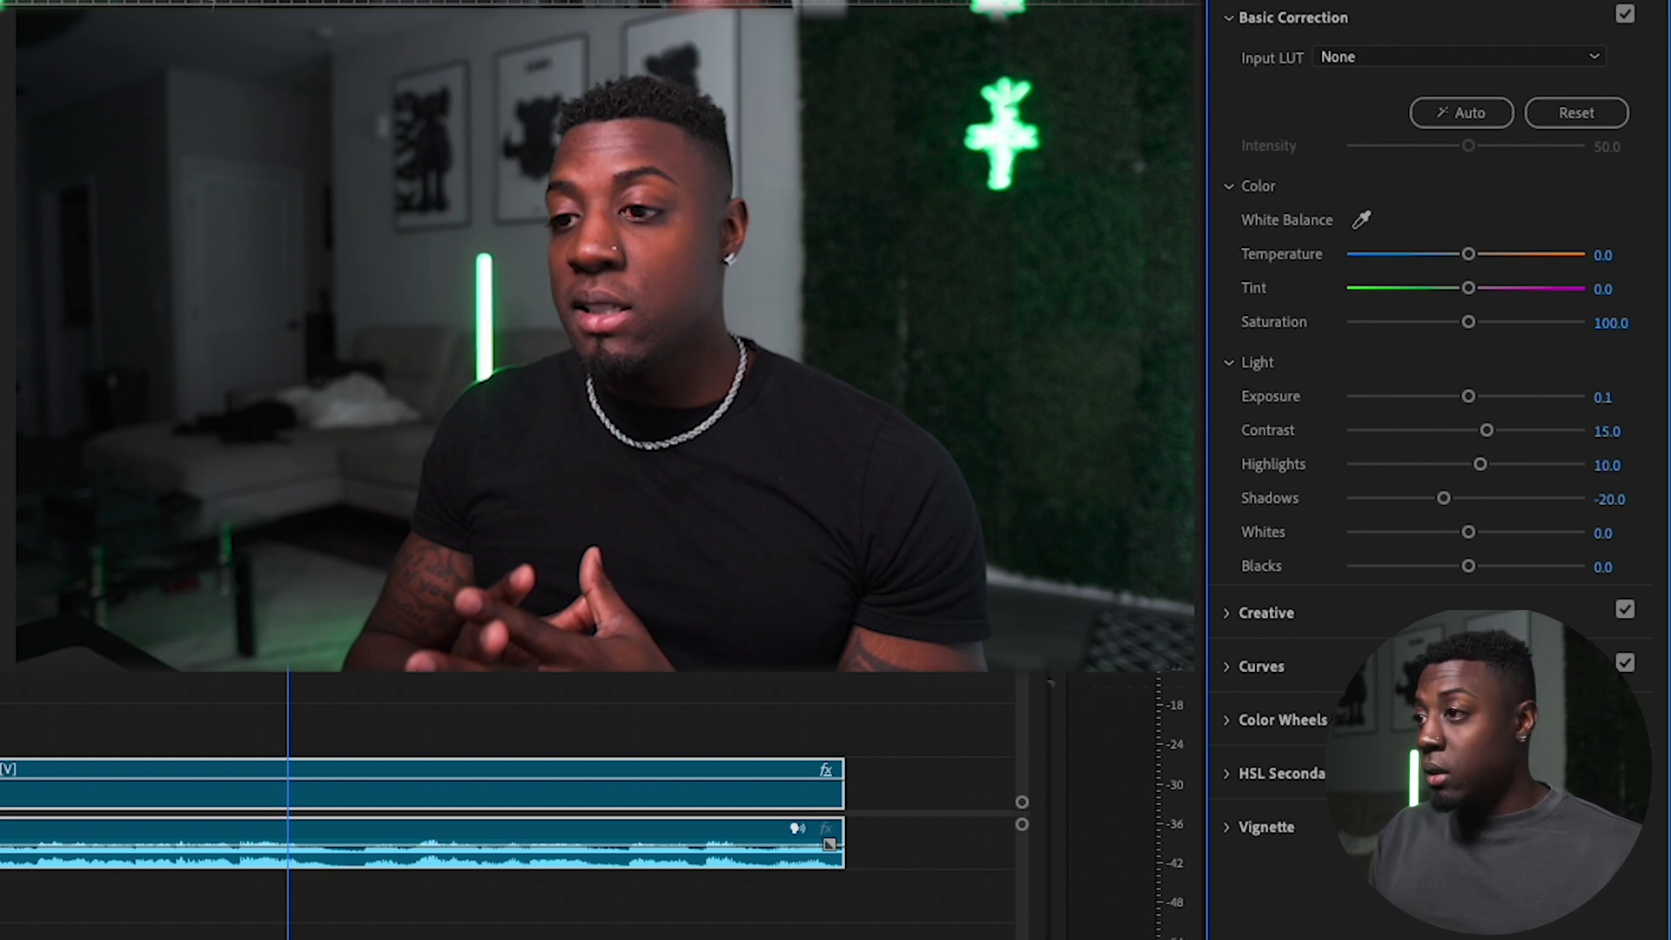
pyautogui.moveTo(1481, 466); pyautogui.dragTo(1445, 465)
pyautogui.click(1620, 464)
pyautogui.write('10')
pyautogui.press('Return')
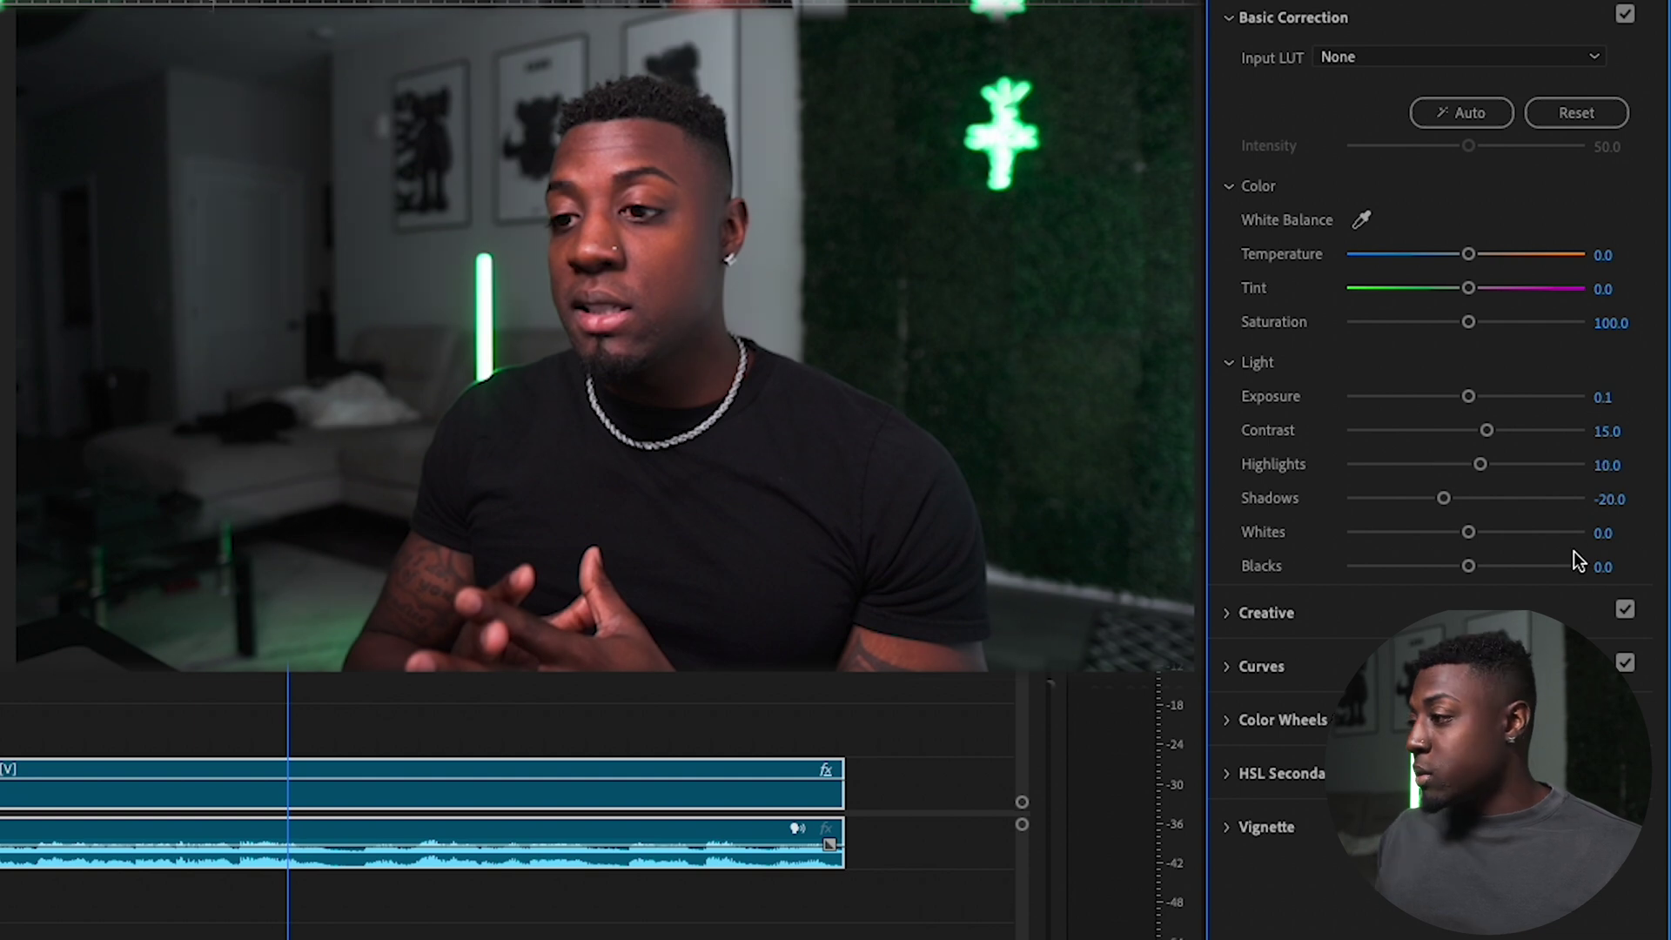
pyautogui.click(1622, 561)
pyautogui.write('-10')
pyautogui.press('Return')
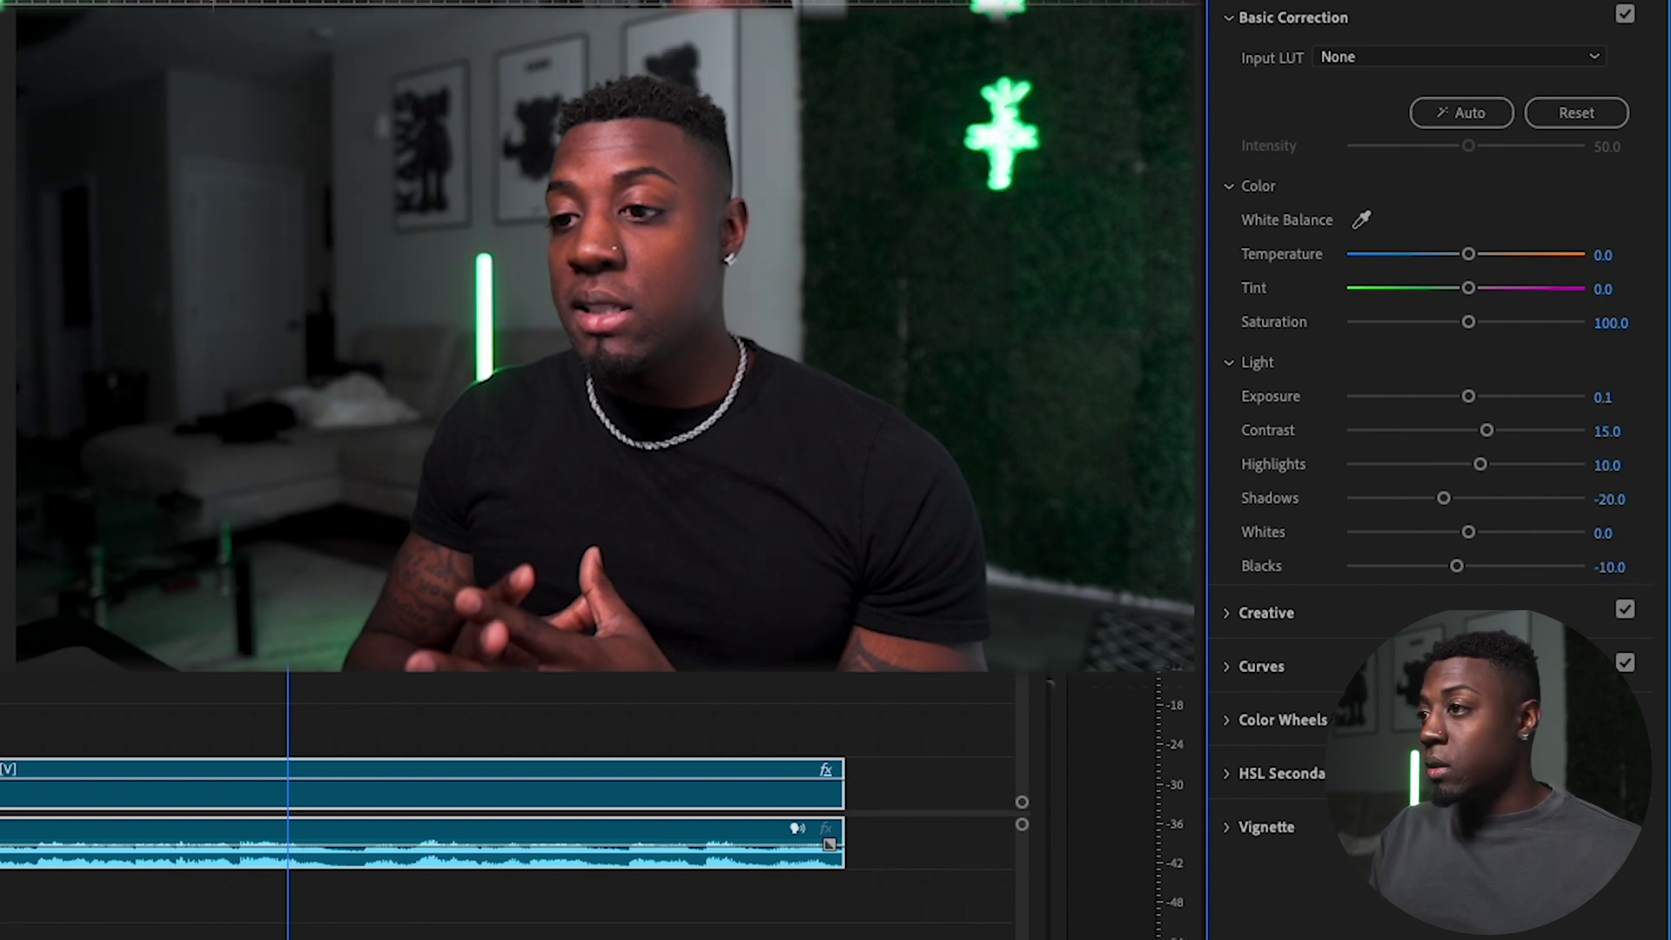
# - Set Saturation to 97 and shift Tint slightly toward green to -3.3
pyautogui.click(1618, 321)
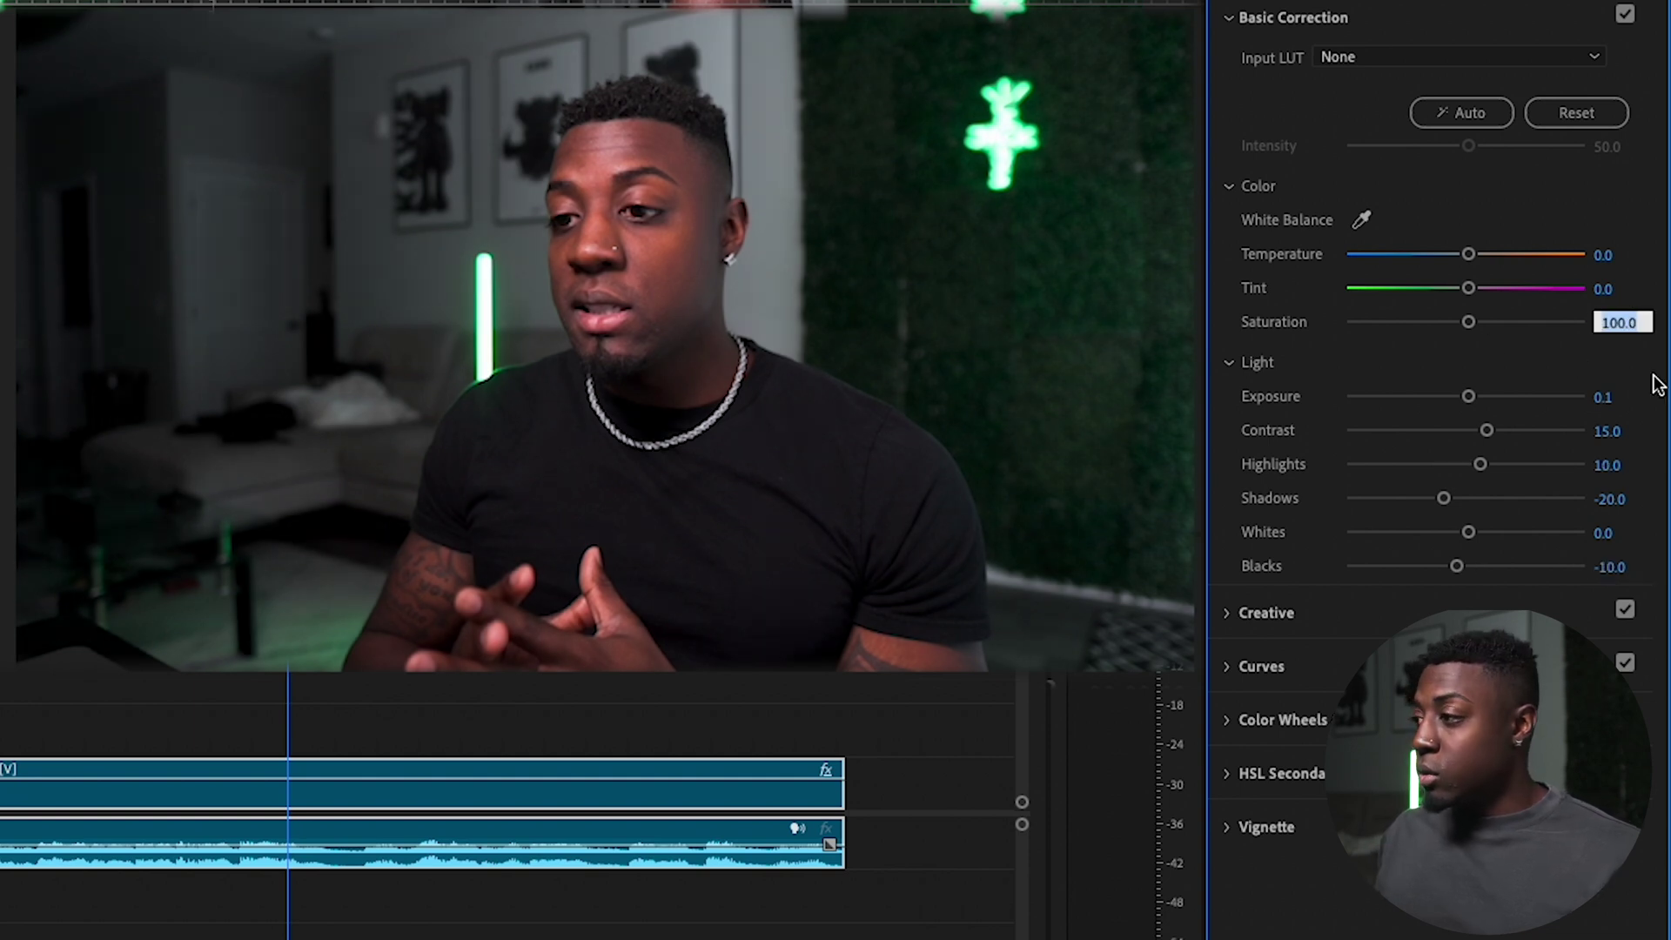
pyautogui.write('97')
pyautogui.press('Return')
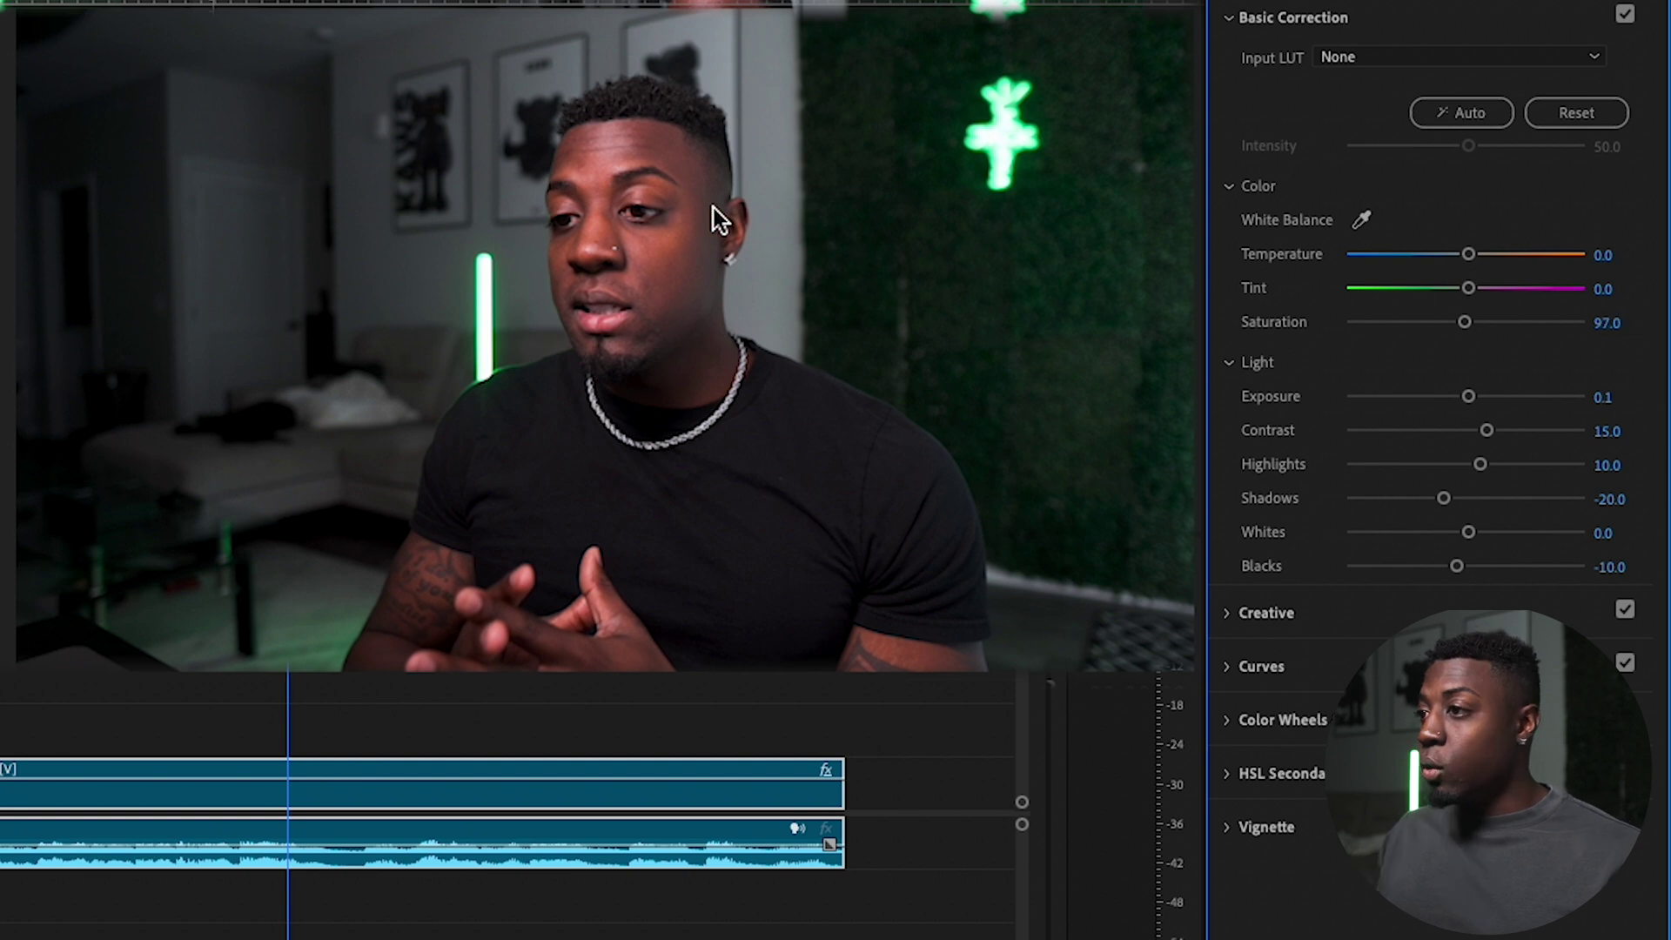
pyautogui.moveTo(1469, 290); pyautogui.dragTo(1460, 291)
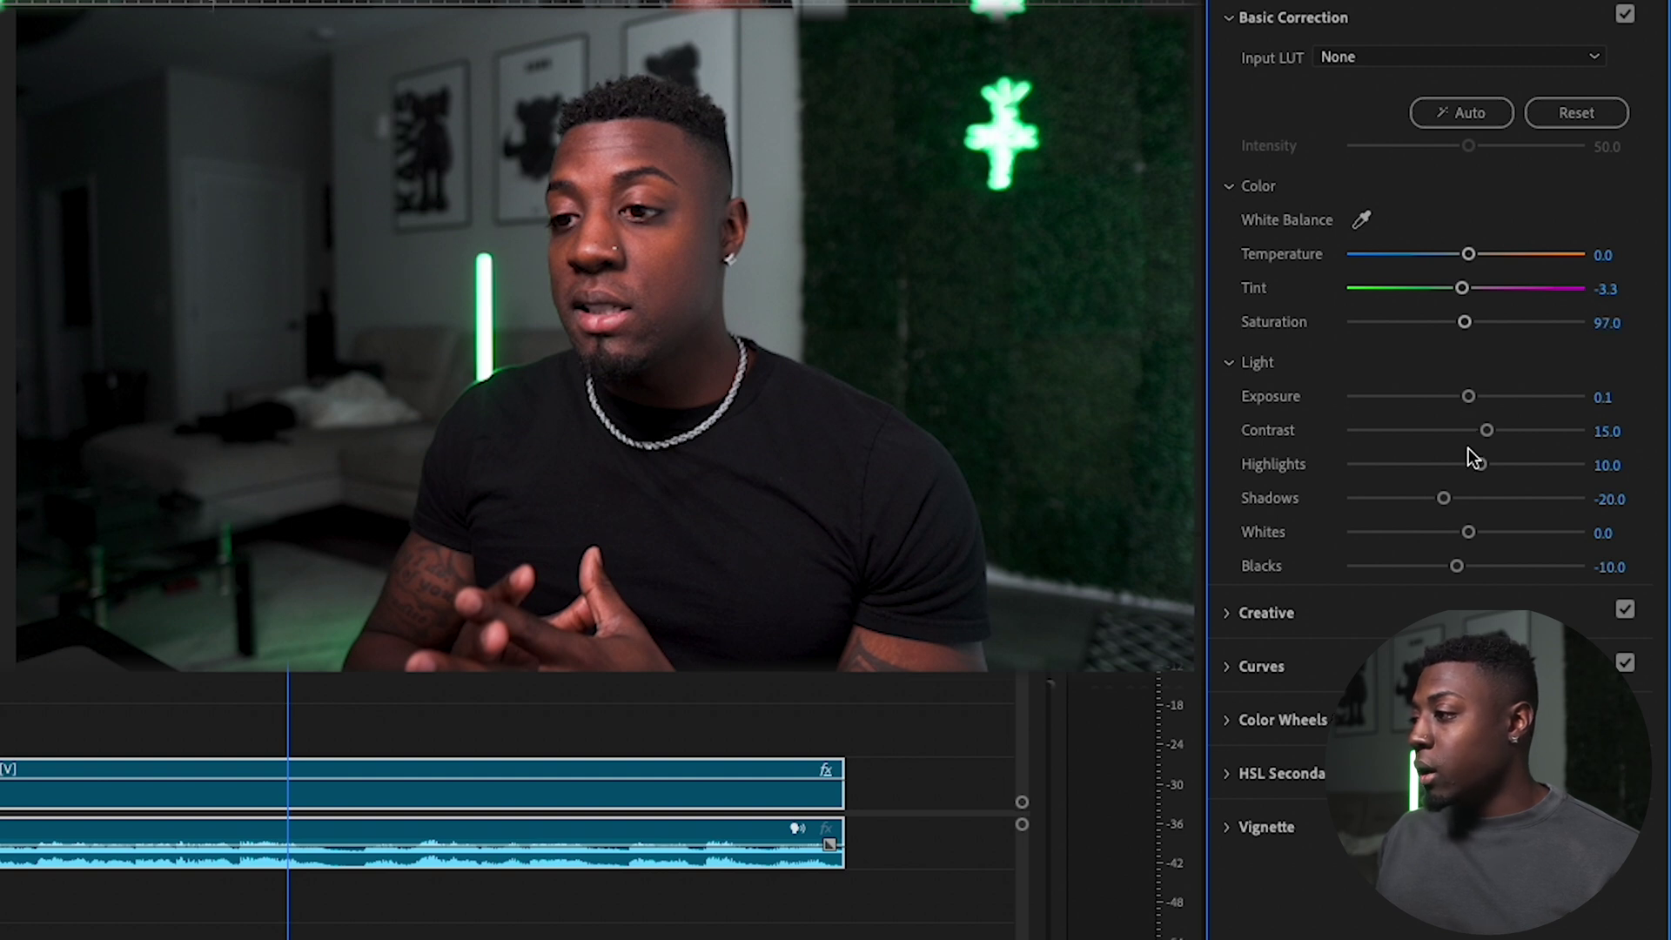
# - Set Whites to 10 and raise Contrast to 20
pyautogui.click(1617, 529)
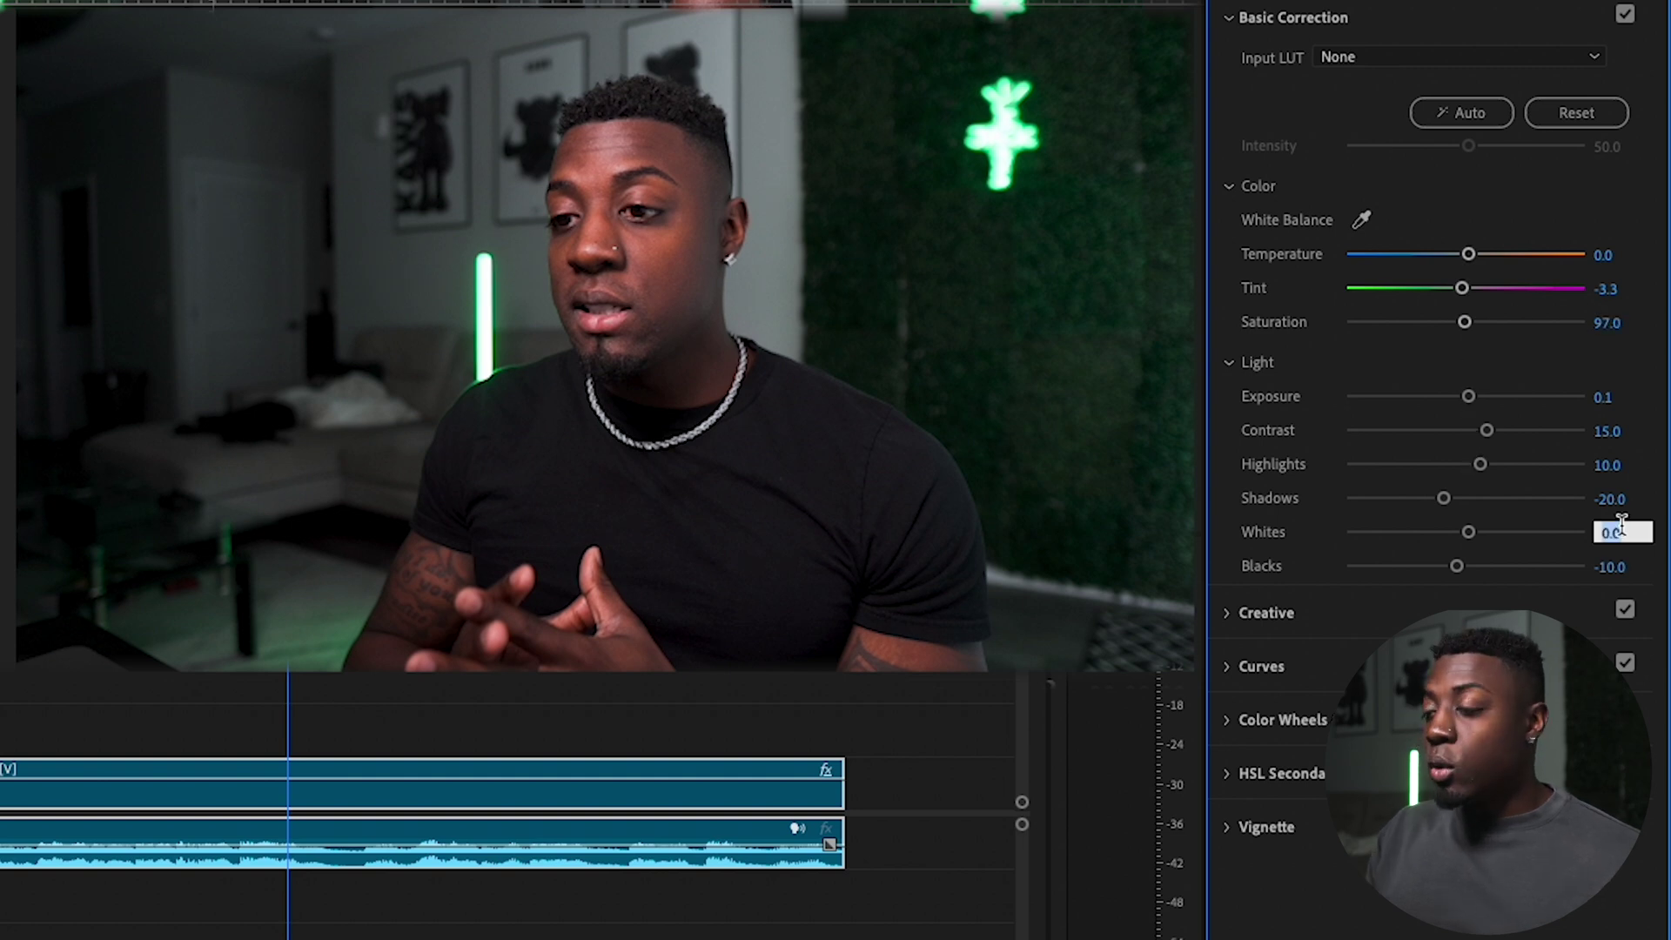
pyautogui.write('10')
pyautogui.press('Return')
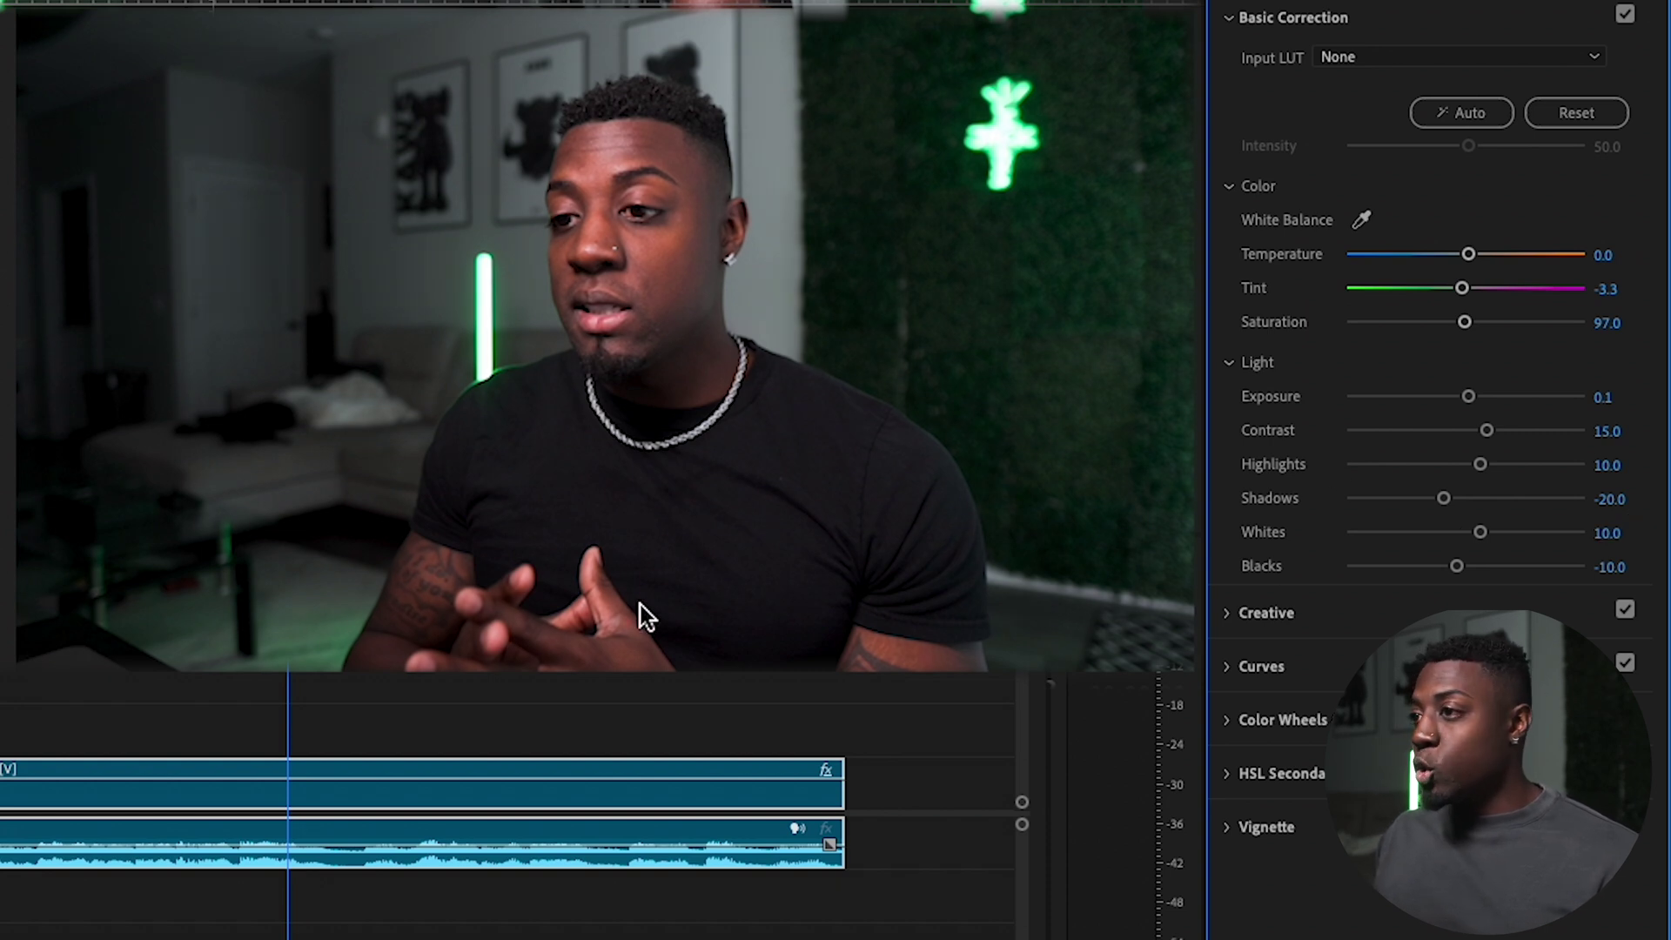
pyautogui.click(1606, 430)
pyautogui.write('20')
pyautogui.press('Return')
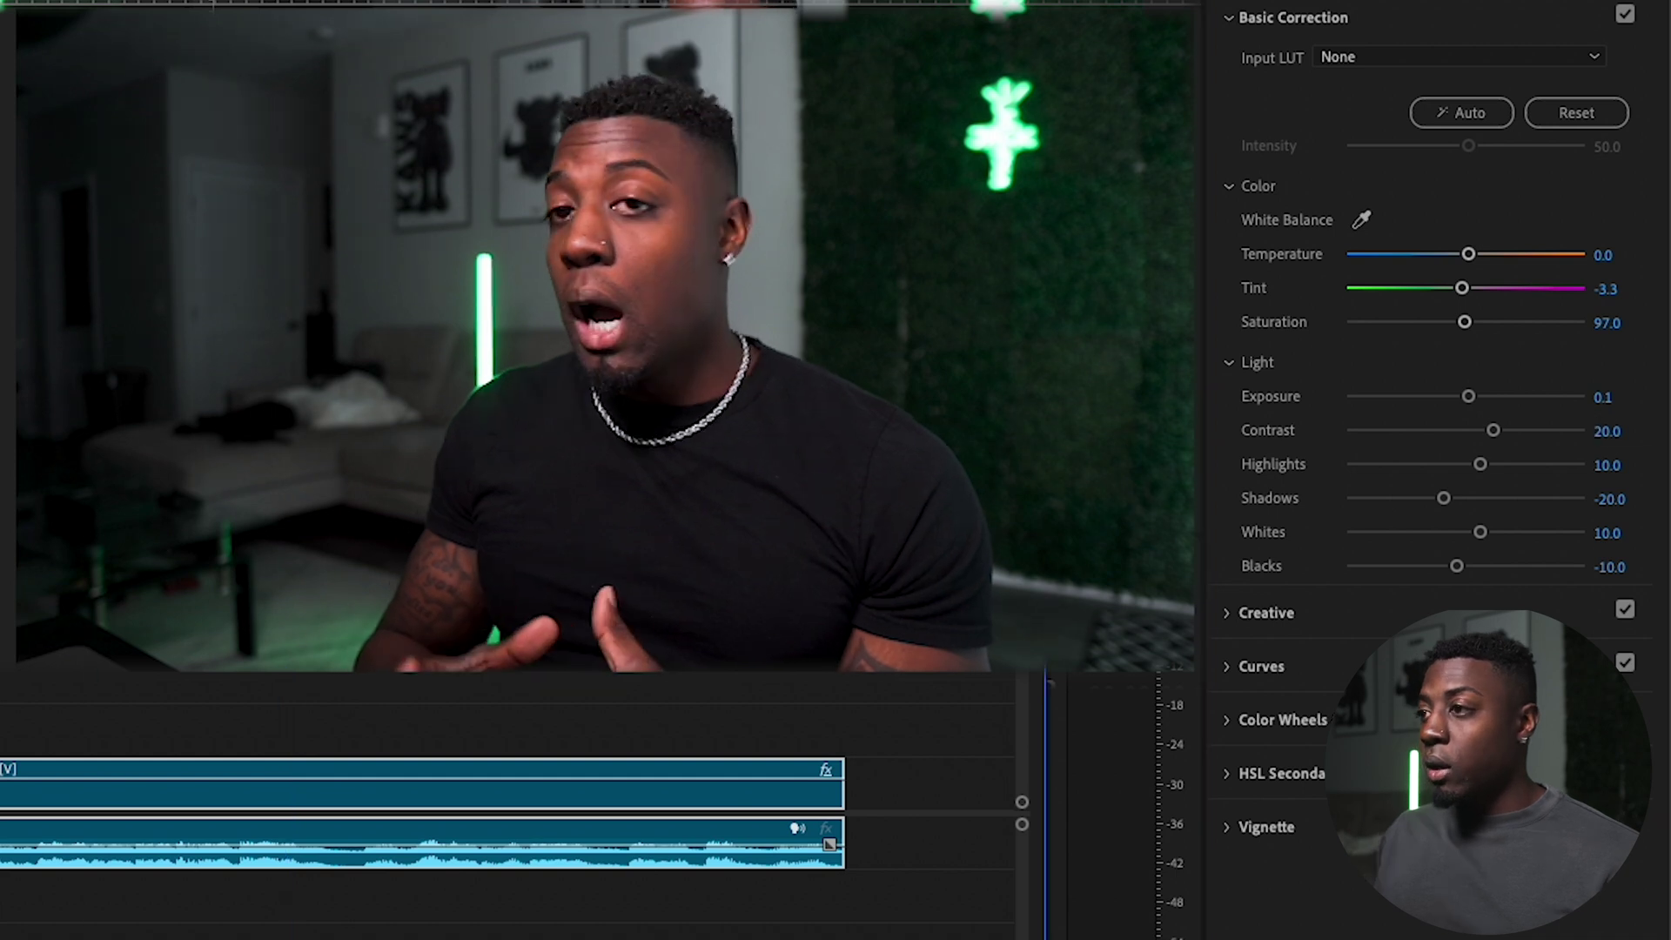
# - Drag the playhead along the timeline to about 00:00:03:04 to preview the grade
pyautogui.moveTo(181, 686); pyautogui.dragTo(618, 686)
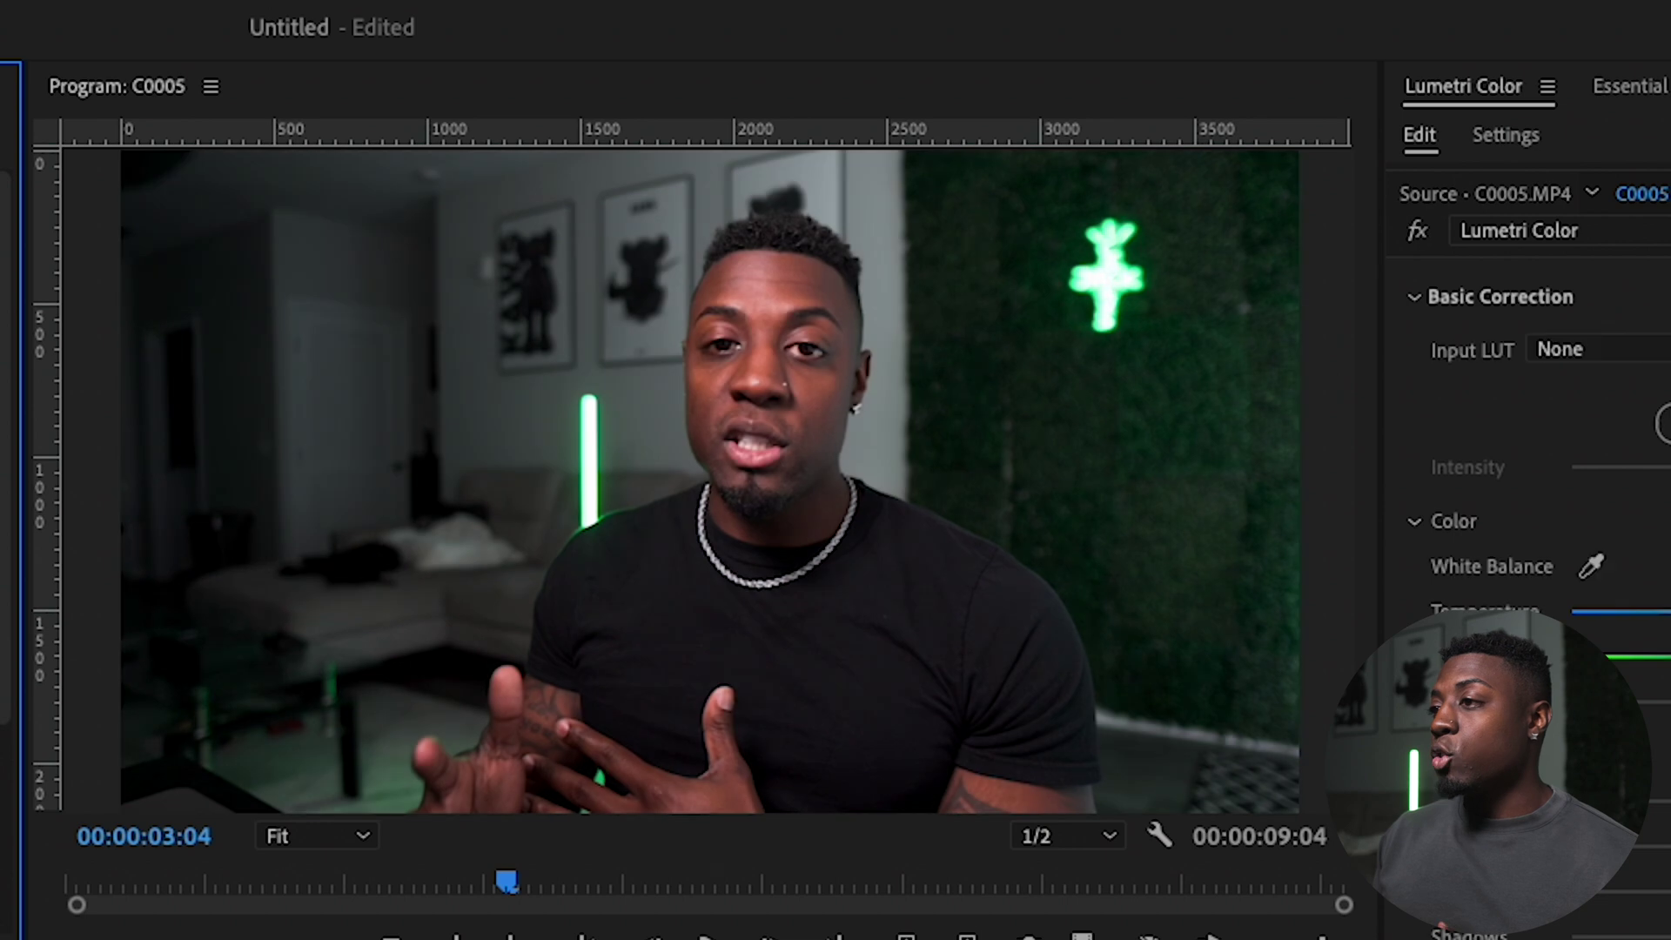
# - Change the Program monitor playback resolution from 1/2 to Full
pyautogui.click(1079, 839)
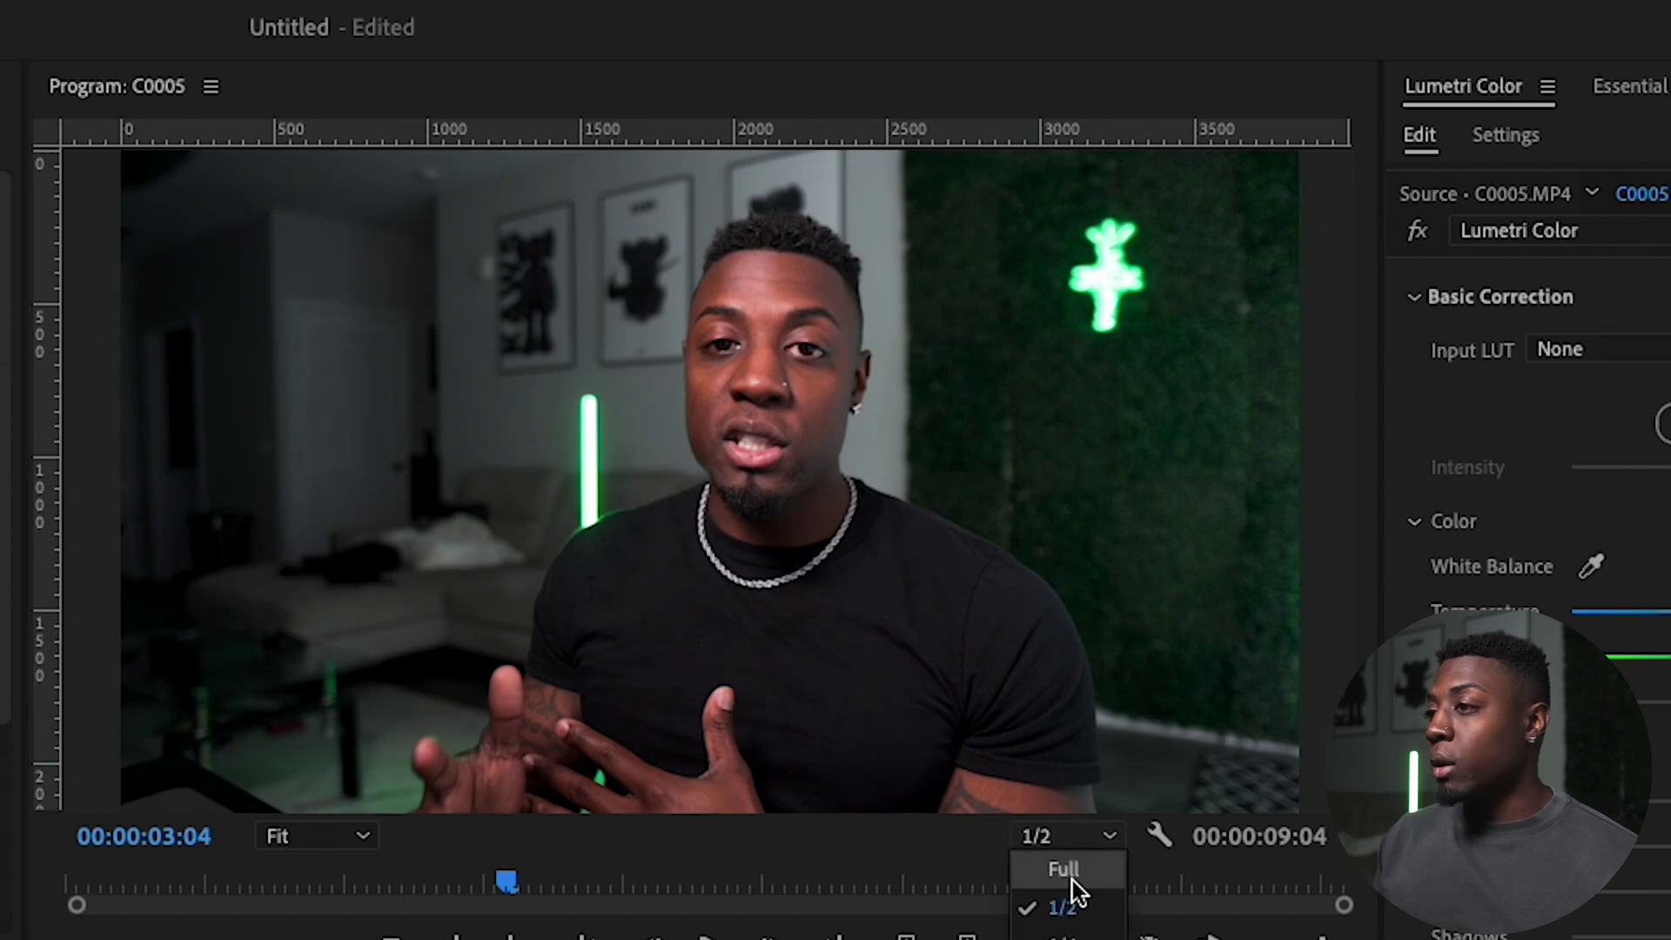
pyautogui.click(1072, 875)
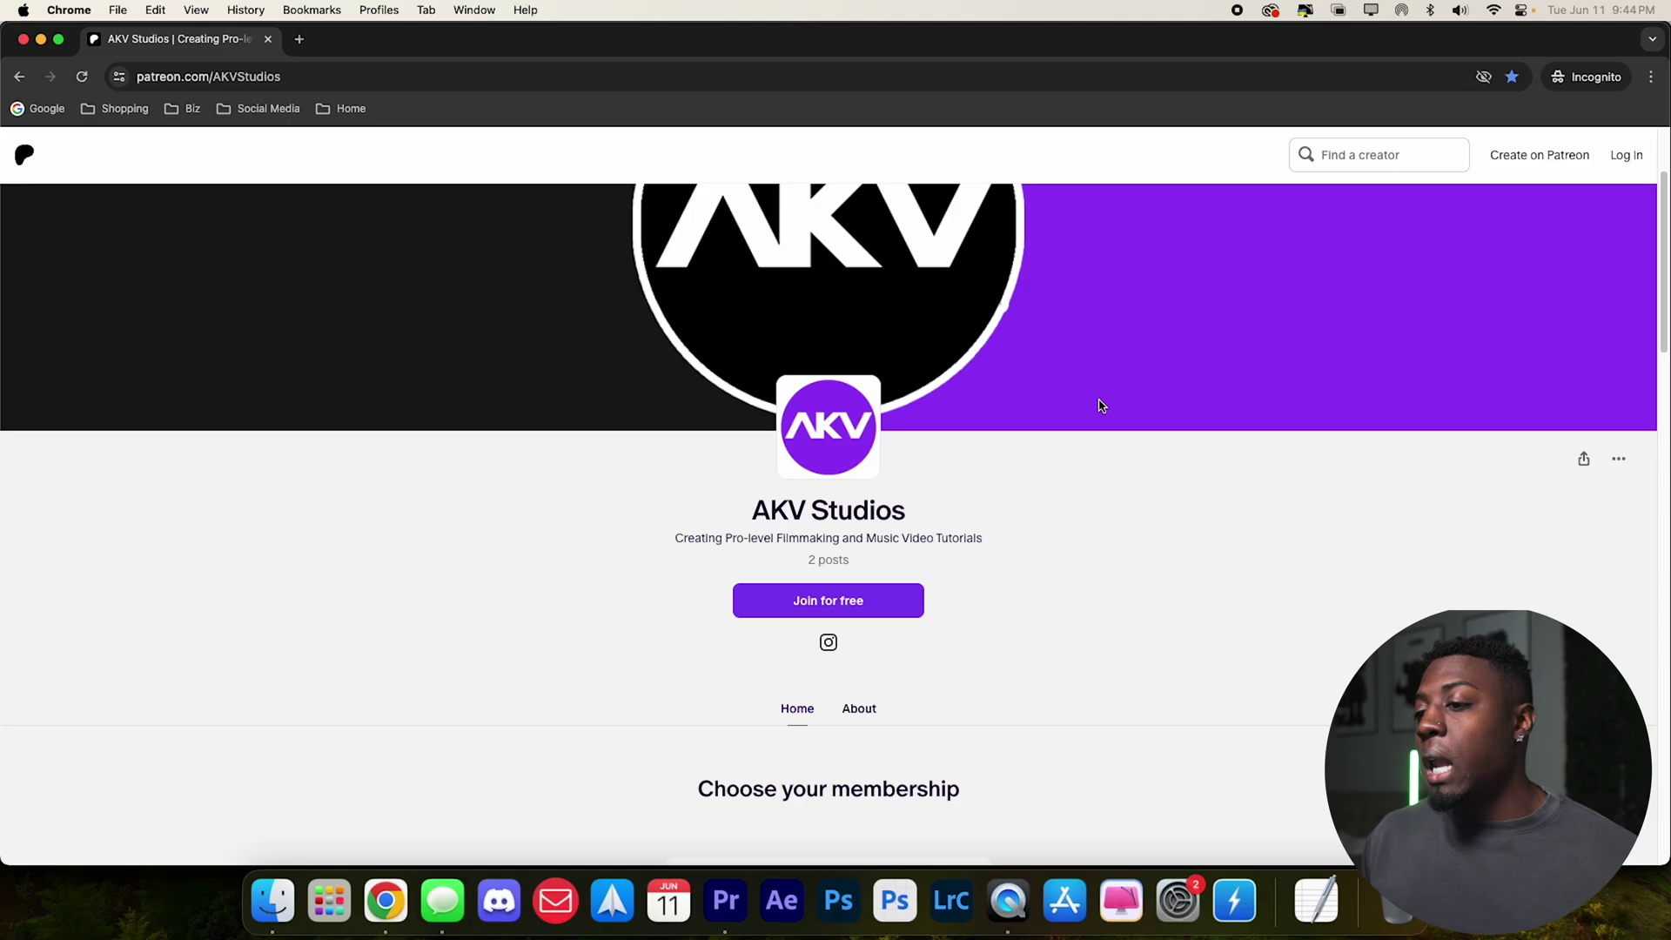
# - Scroll the Patreon page past the $10/month Filmmaker membership to the locked recent posts
pyautogui.scroll(-5, 1096, 403)
pyautogui.scroll(-10, 1099, 406)
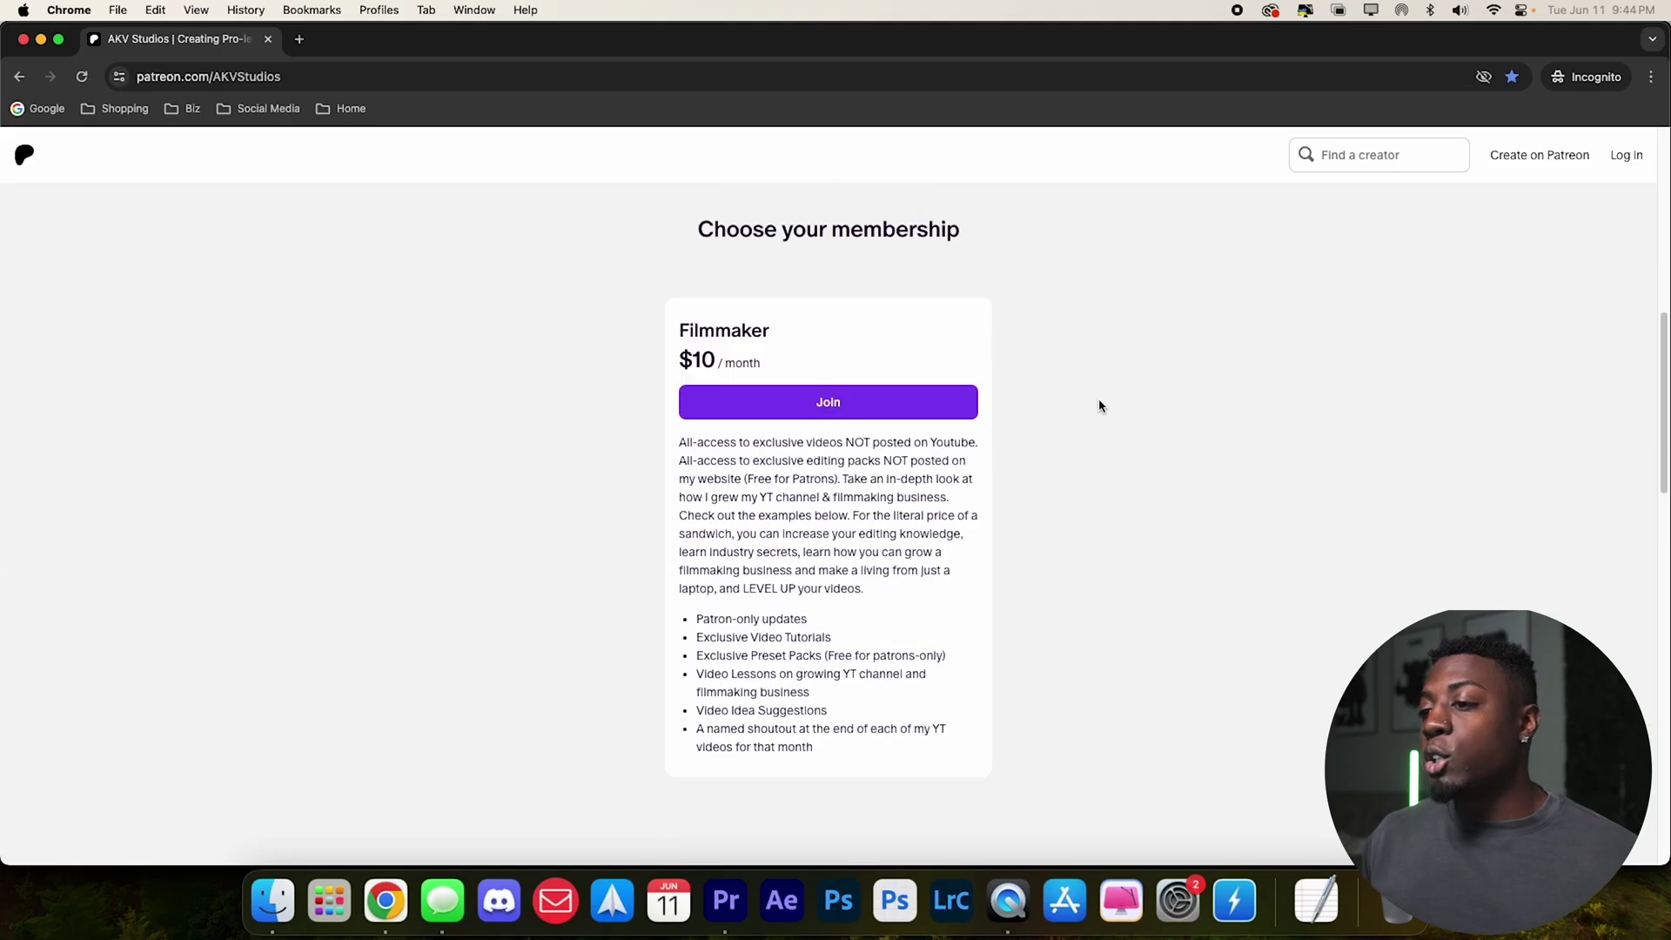
pyautogui.scroll(-8, 1099, 405)
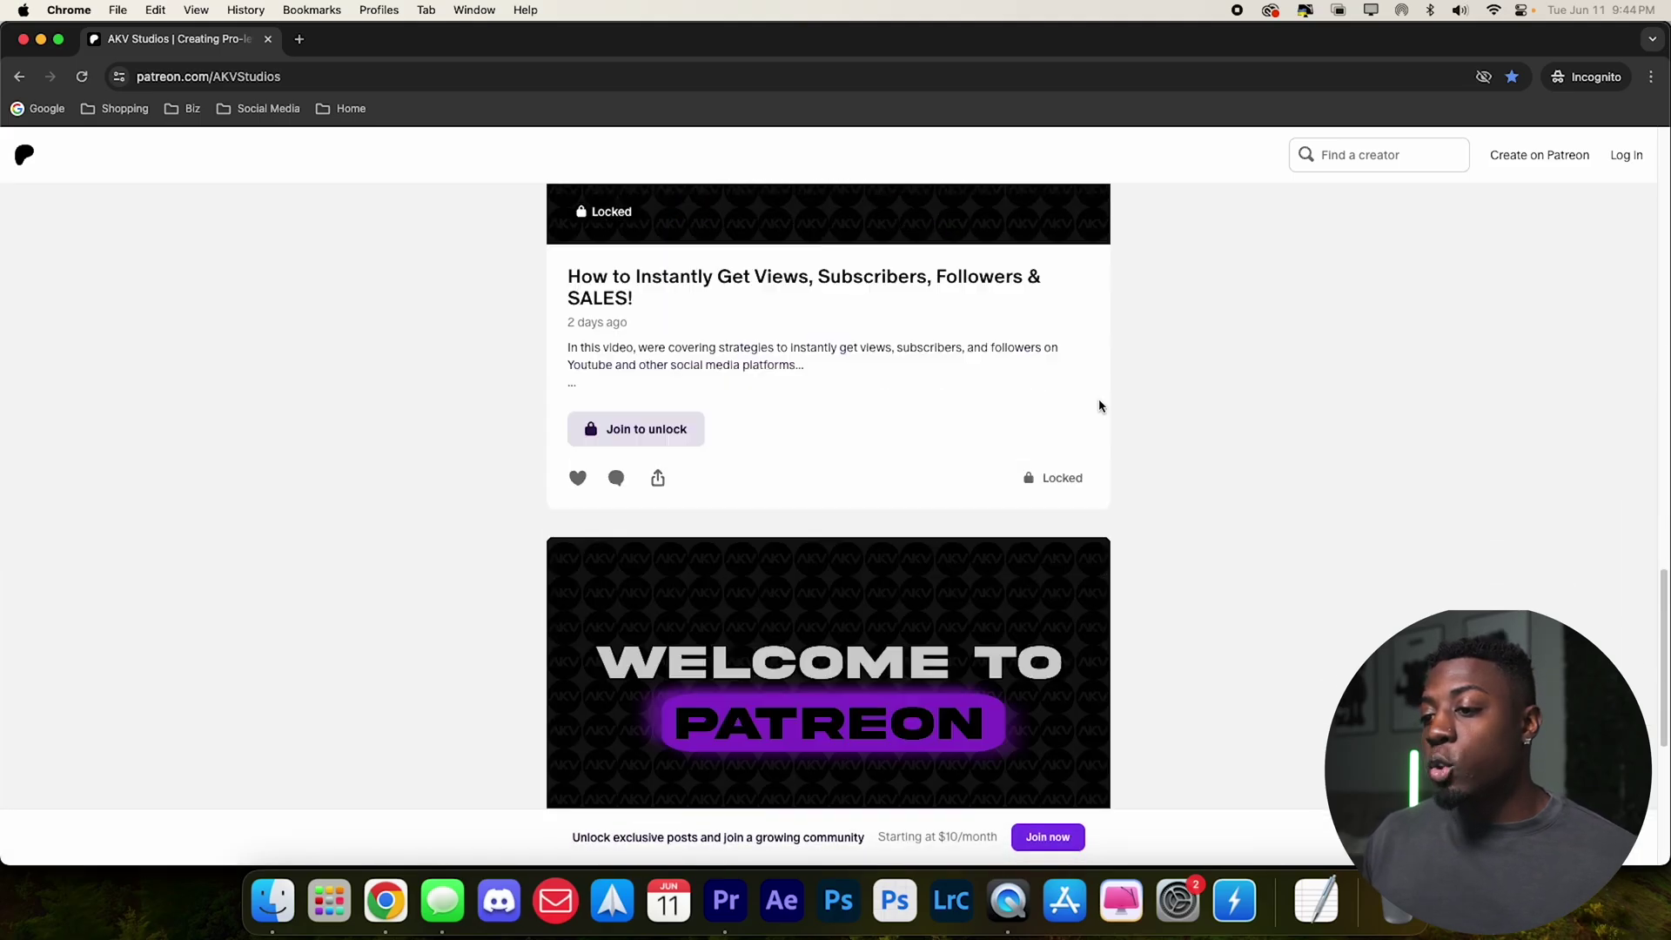
pyautogui.scroll(15, 1099, 406)
pyautogui.scroll(-3, 1099, 406)
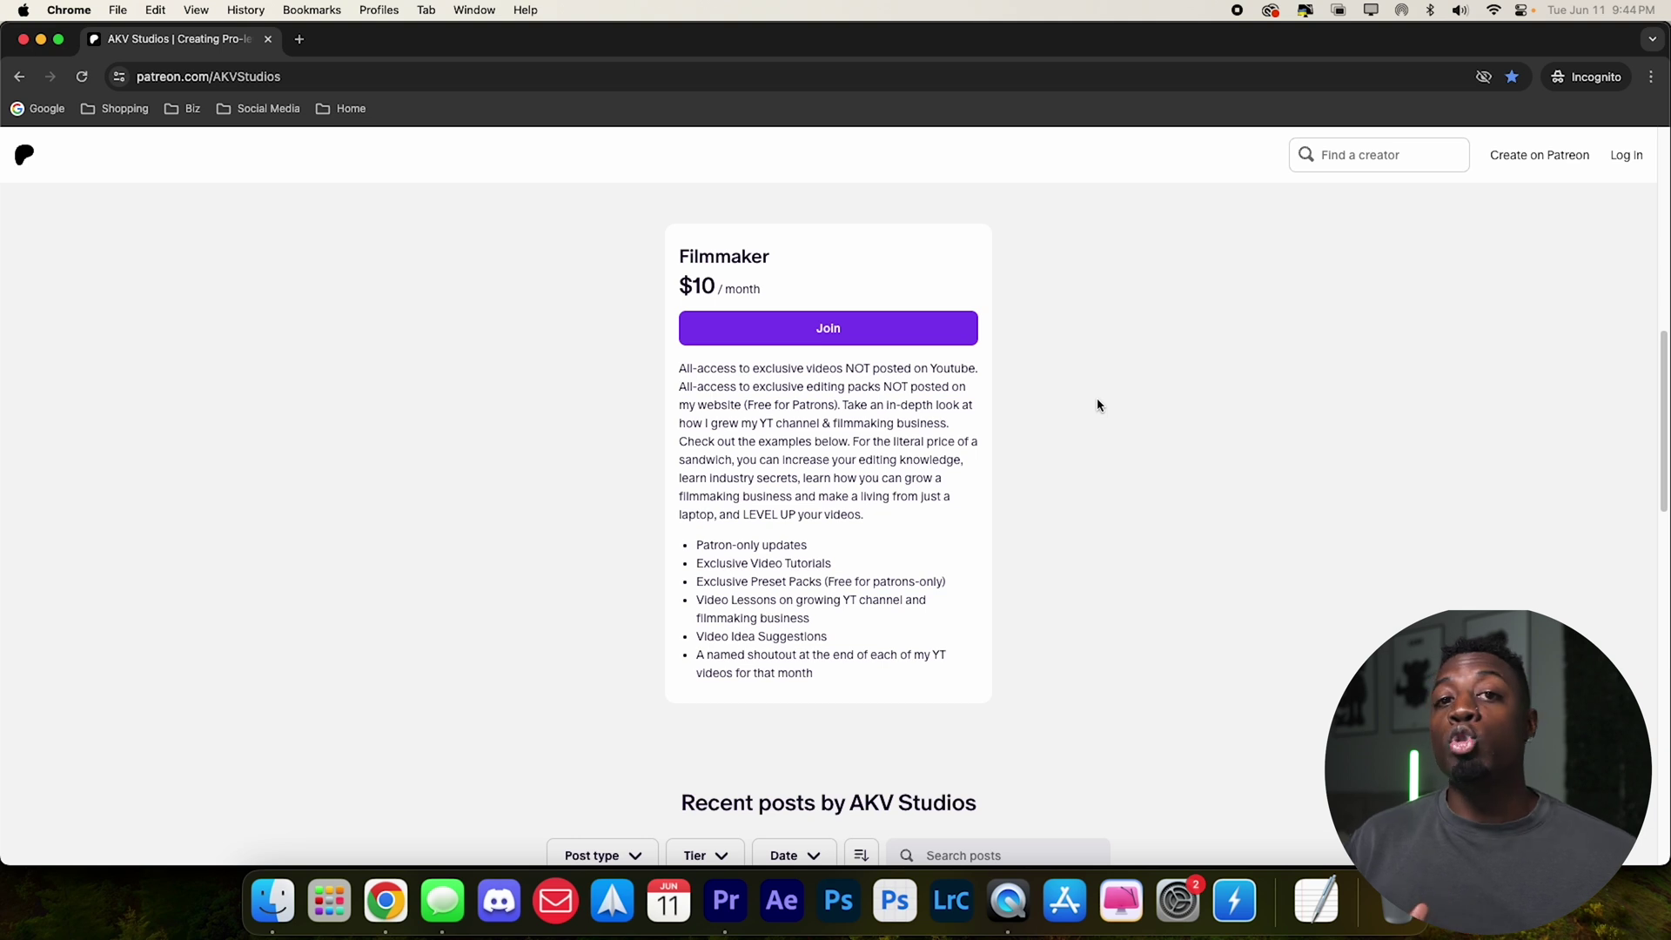
pyautogui.scroll(-7, 1099, 405)
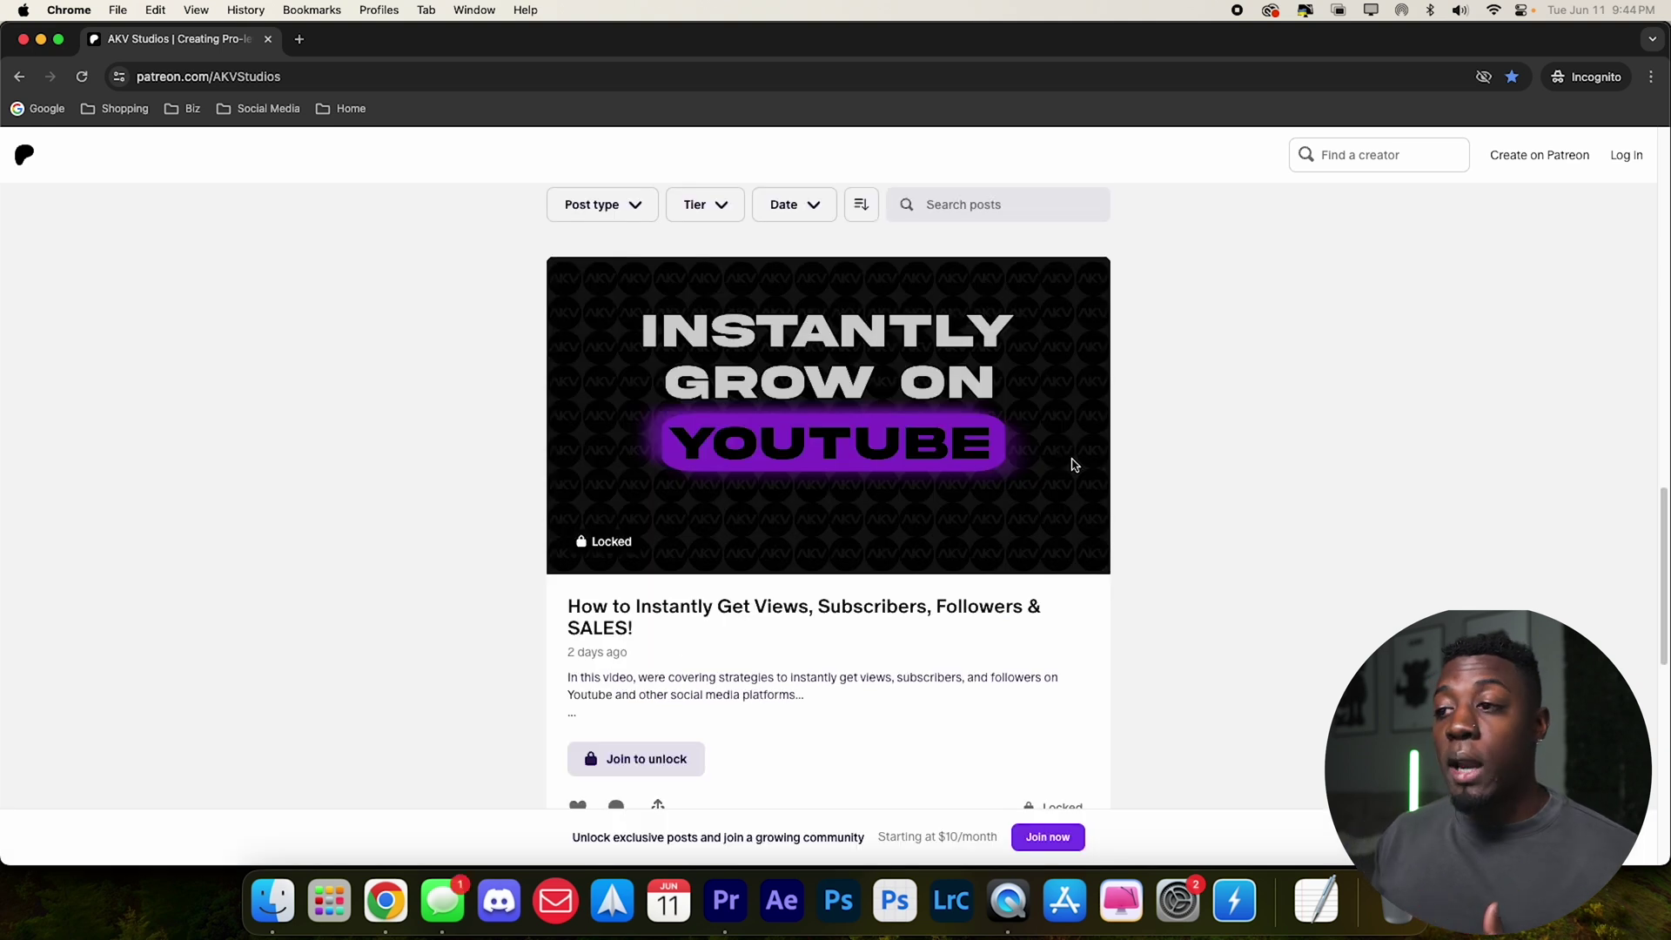